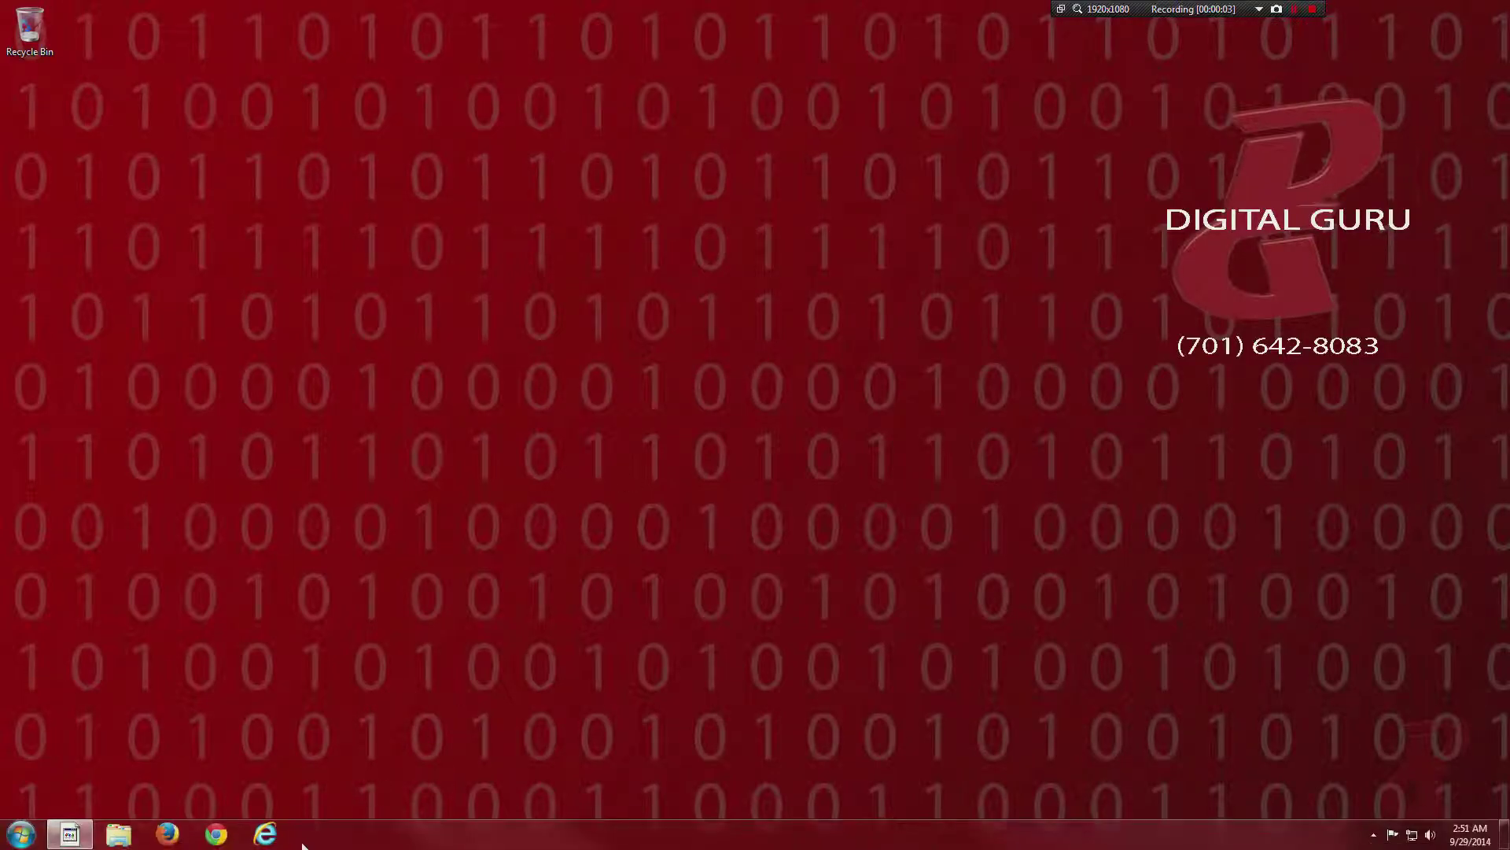
{"action": "left_click", "coordinate": [274, 835]}
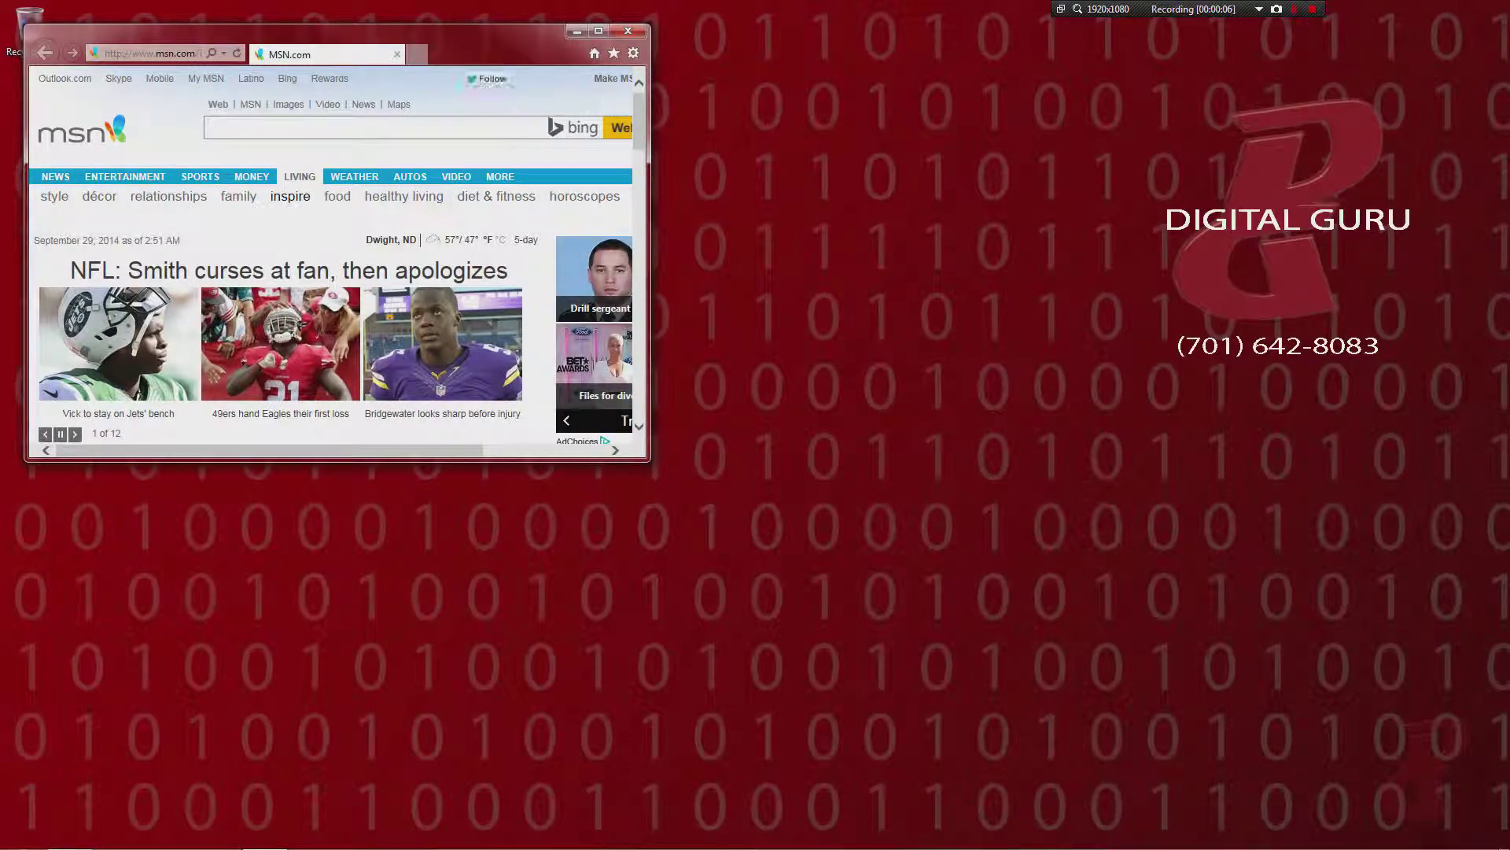
{"action": "left_click", "coordinate": [598, 31]}
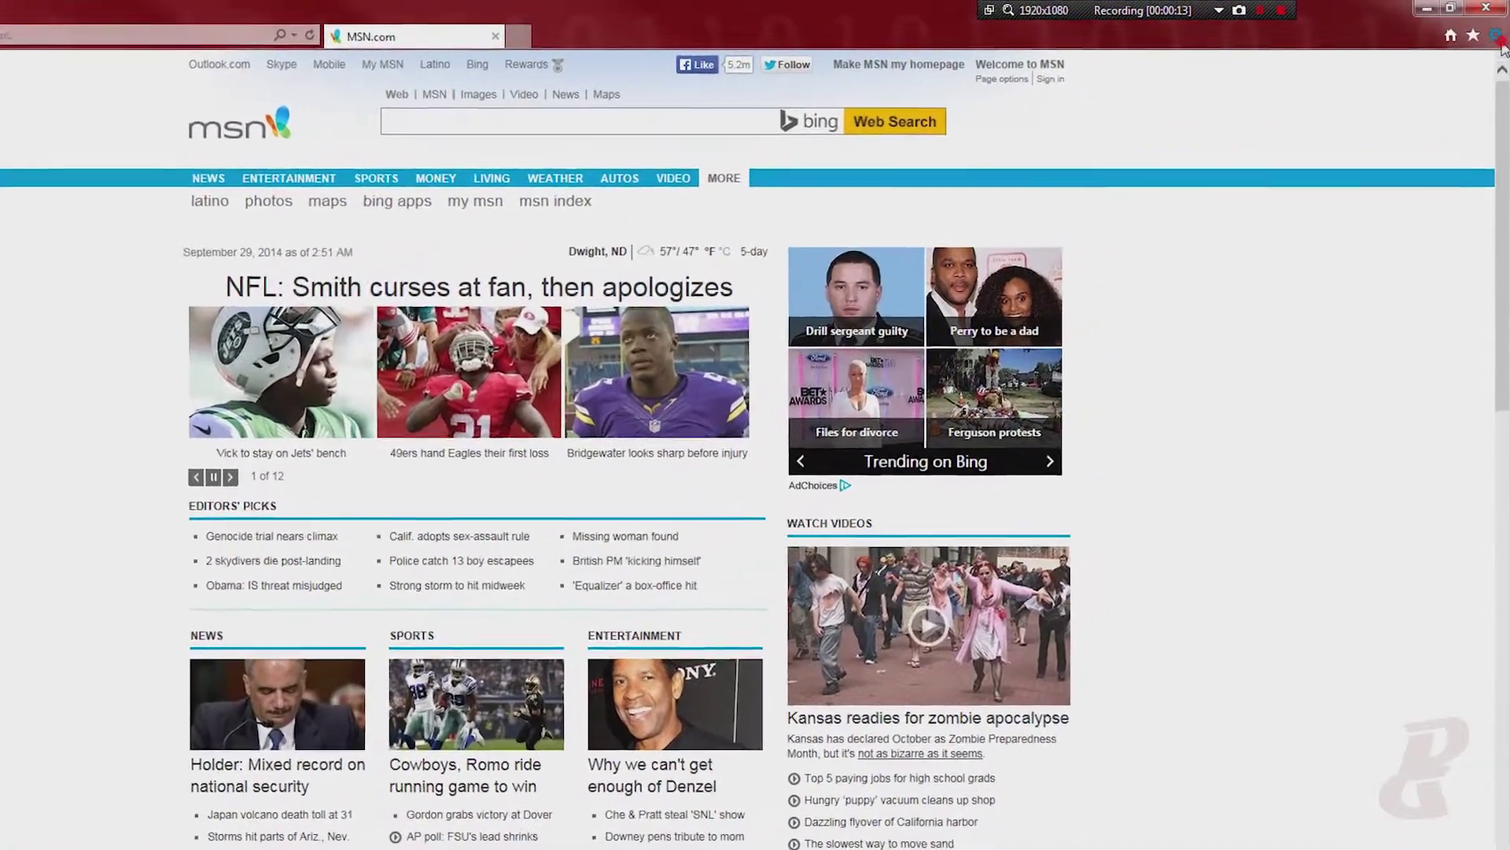
{"action": "left_click", "coordinate": [1498, 29]}
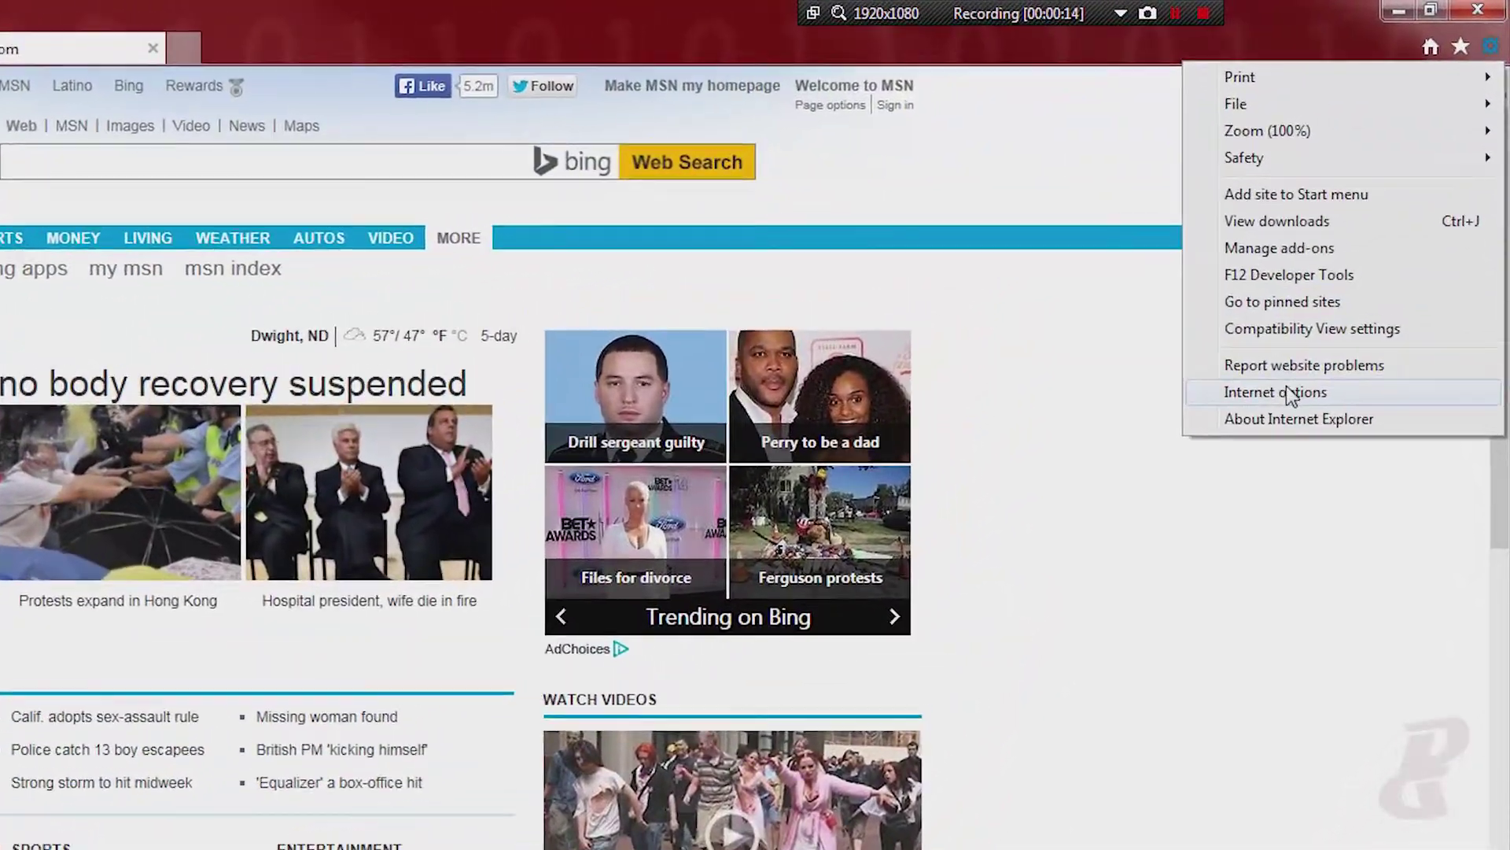
{"action": "left_click", "coordinate": [1320, 318]}
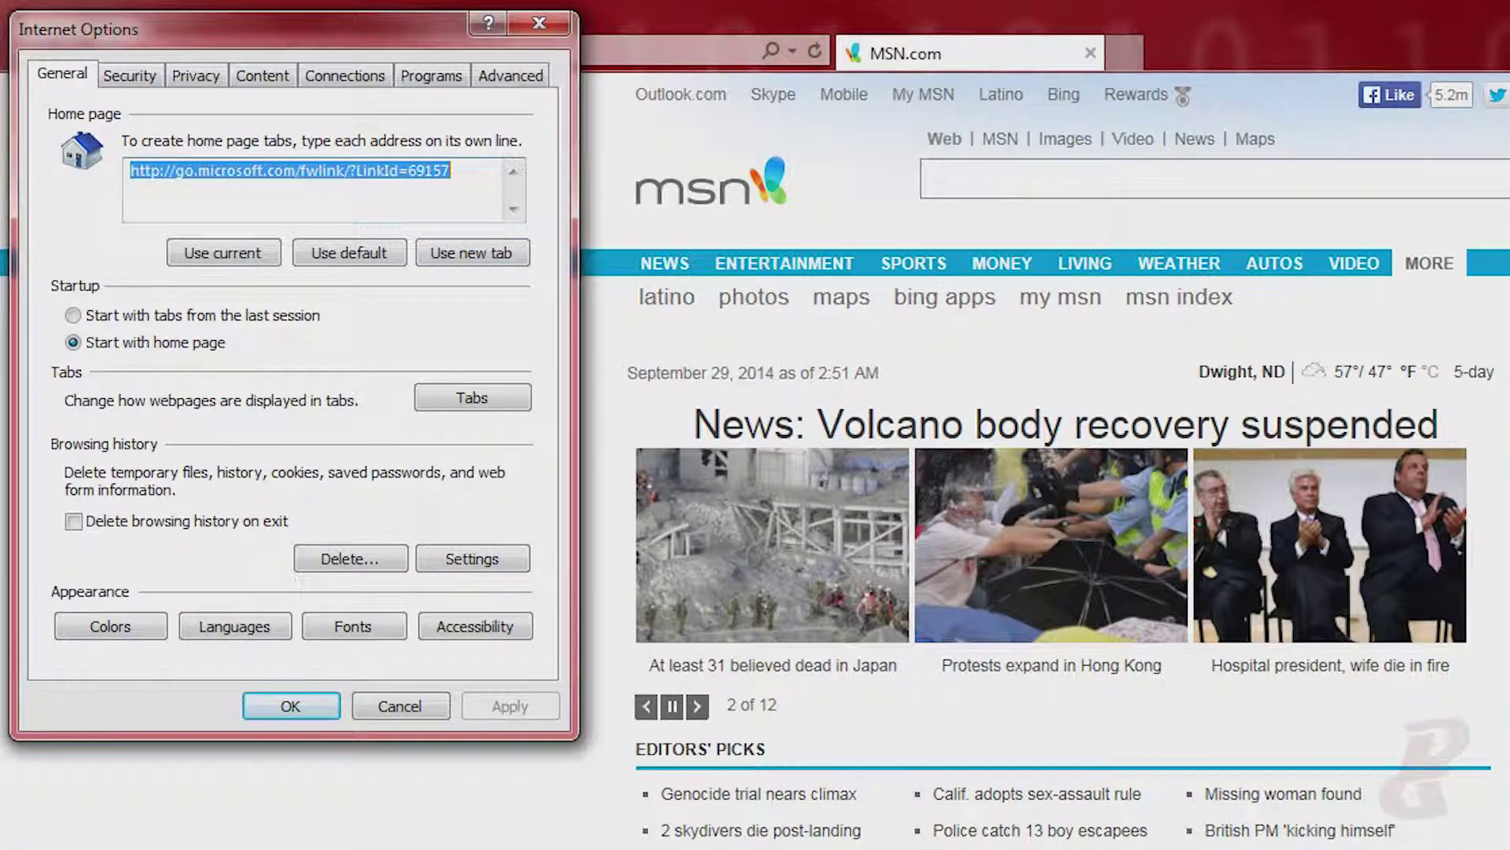
{"action": "type", "text": "http://digitalgurustore.com/"}
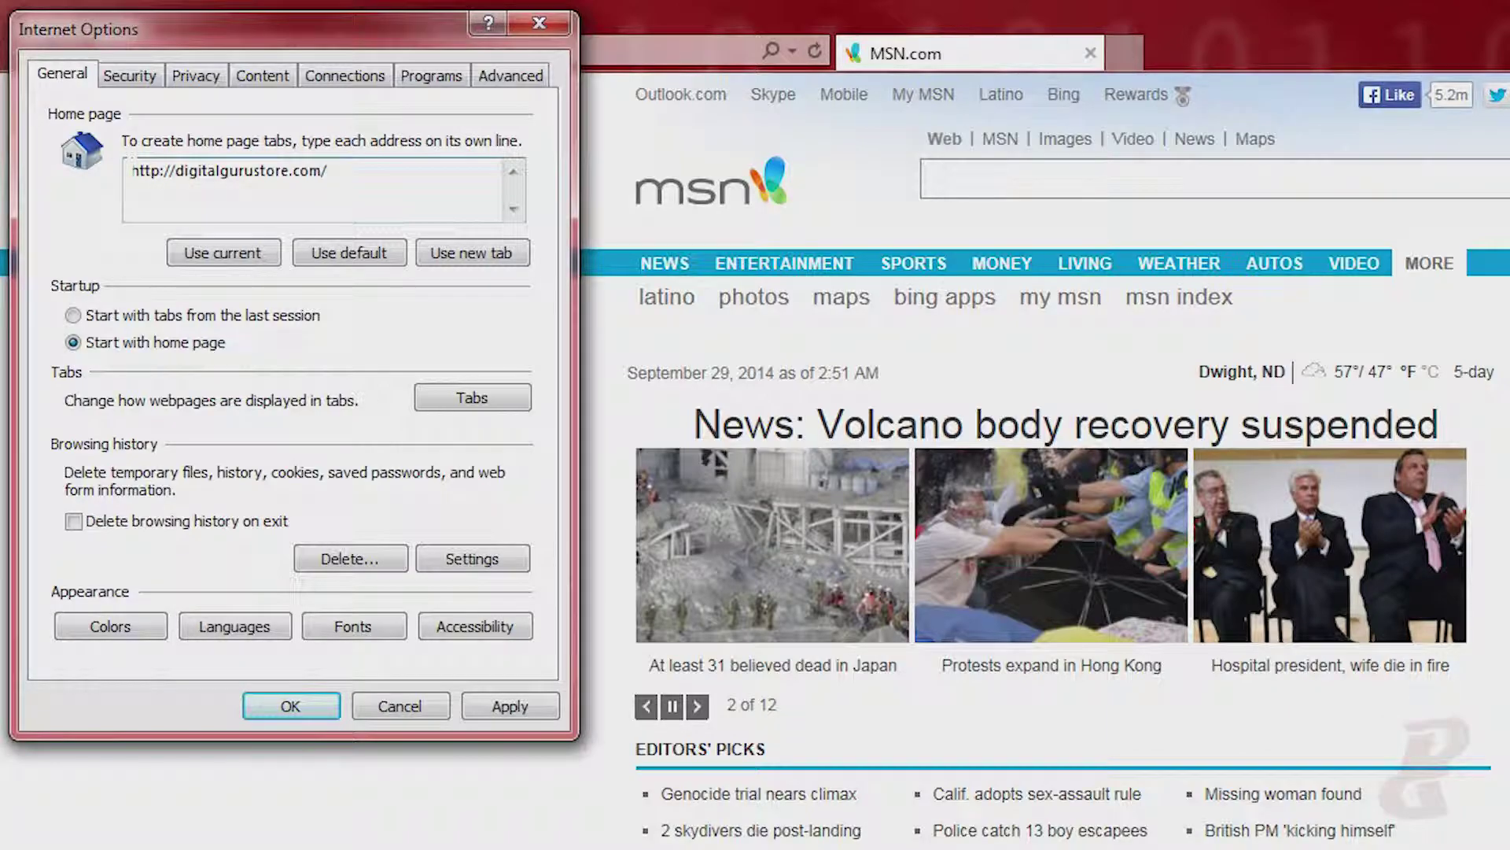
{"action": "left_click", "coordinate": [296, 713]}
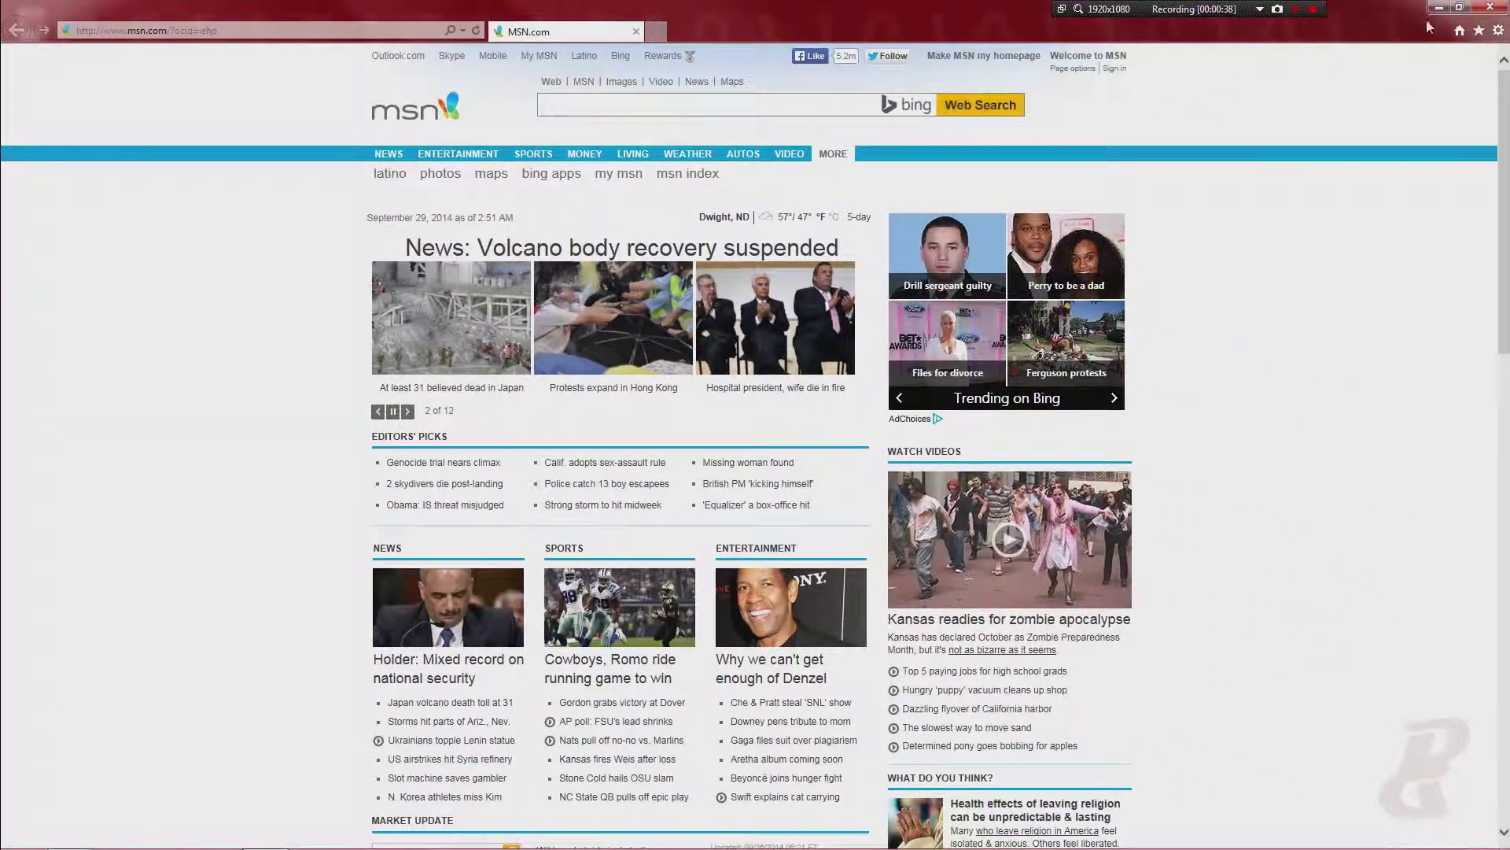
Close and reopen Internet Explorer to confirm it starts on the Digital Guru store page.
{"action": "left_click", "coordinate": [1487, 15]}
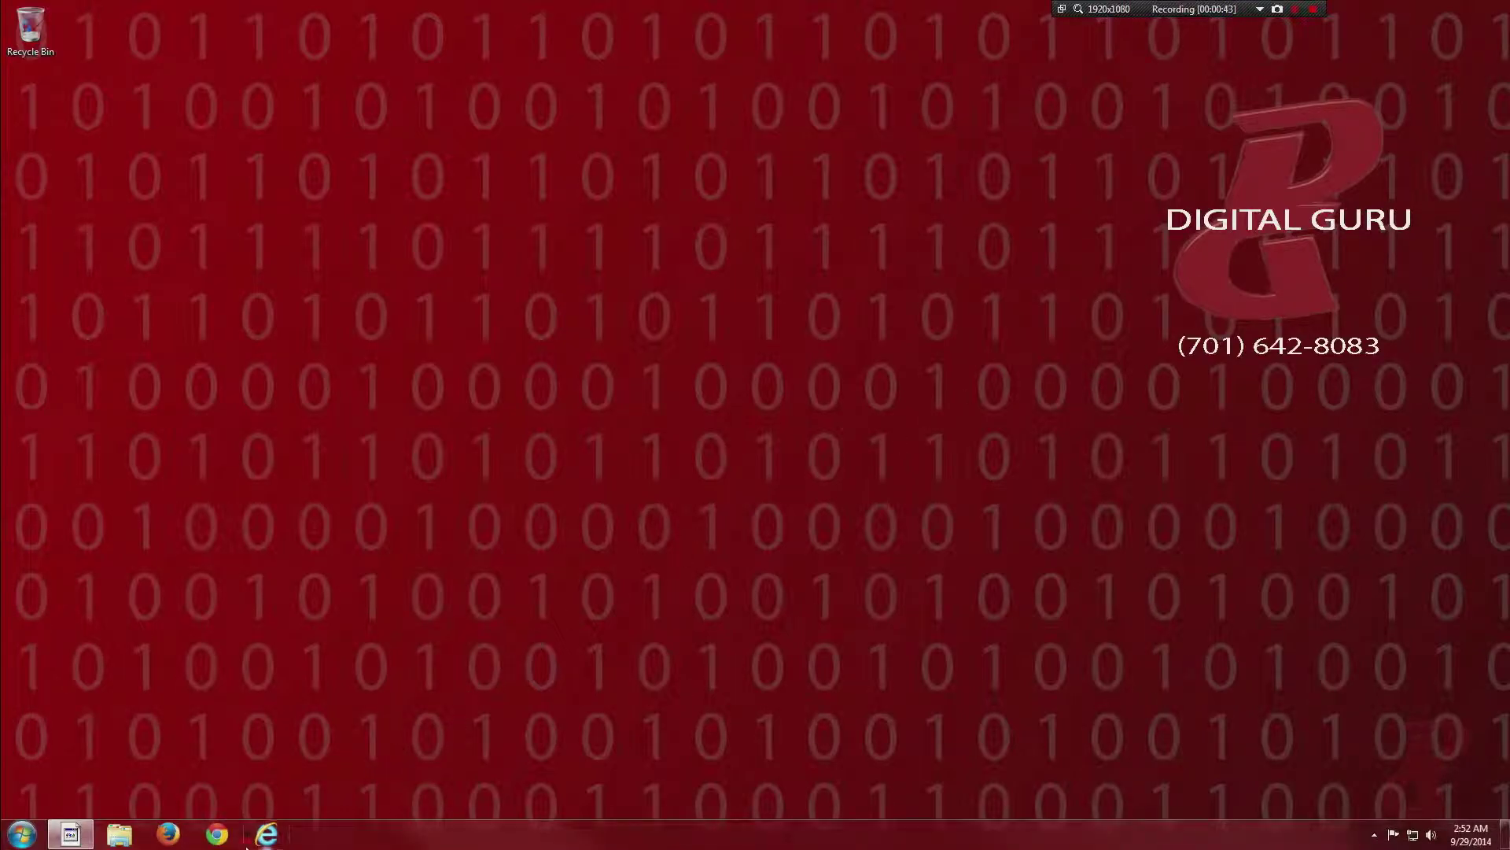
{"action": "left_click", "coordinate": [260, 836]}
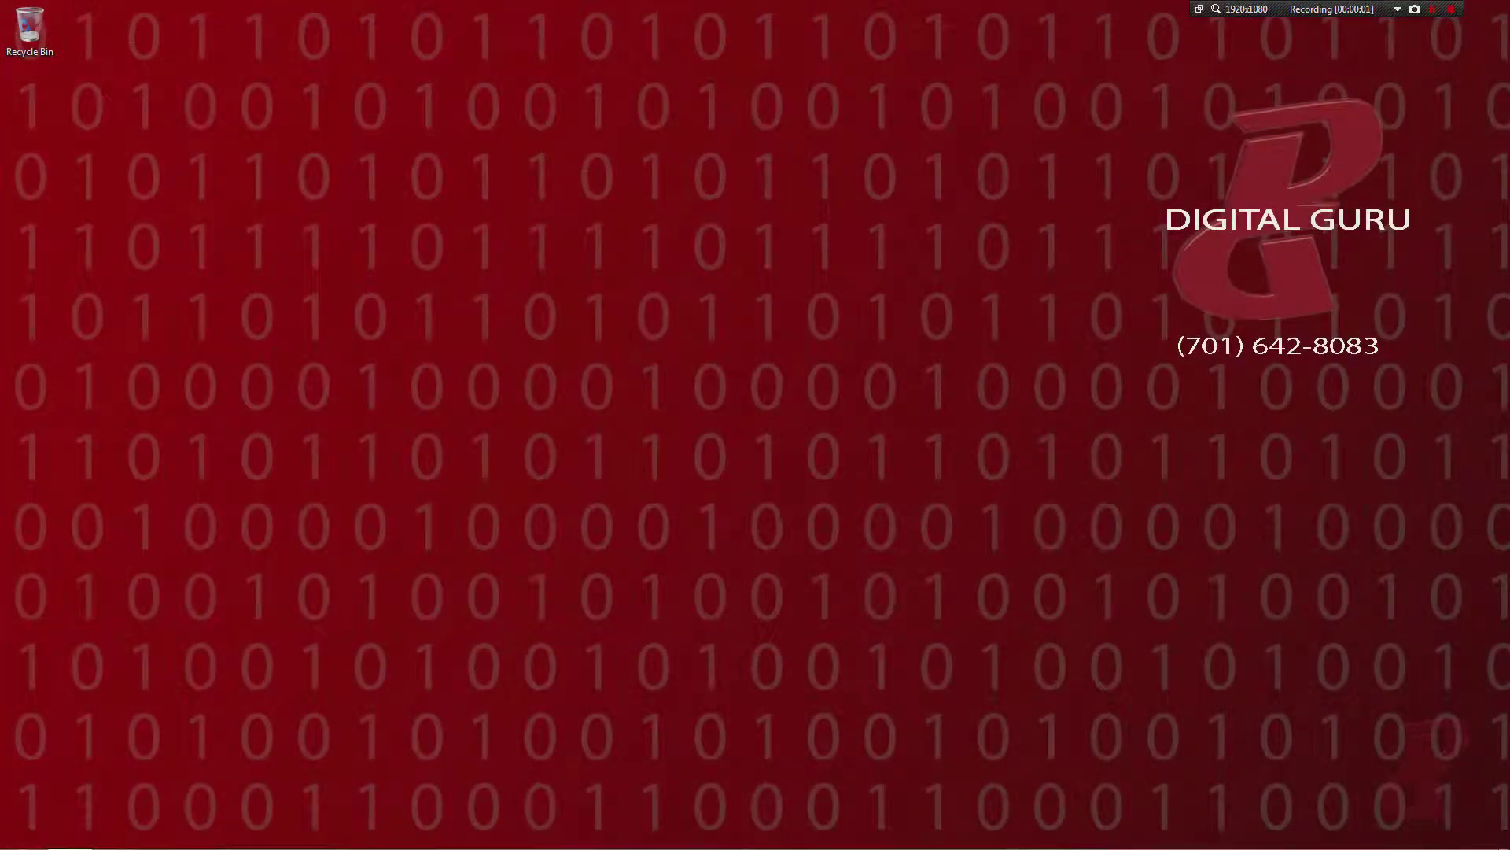
Launch Google Chrome and open its Settings page to reach the On startup pages.
{"action": "left_click", "coordinate": [216, 835]}
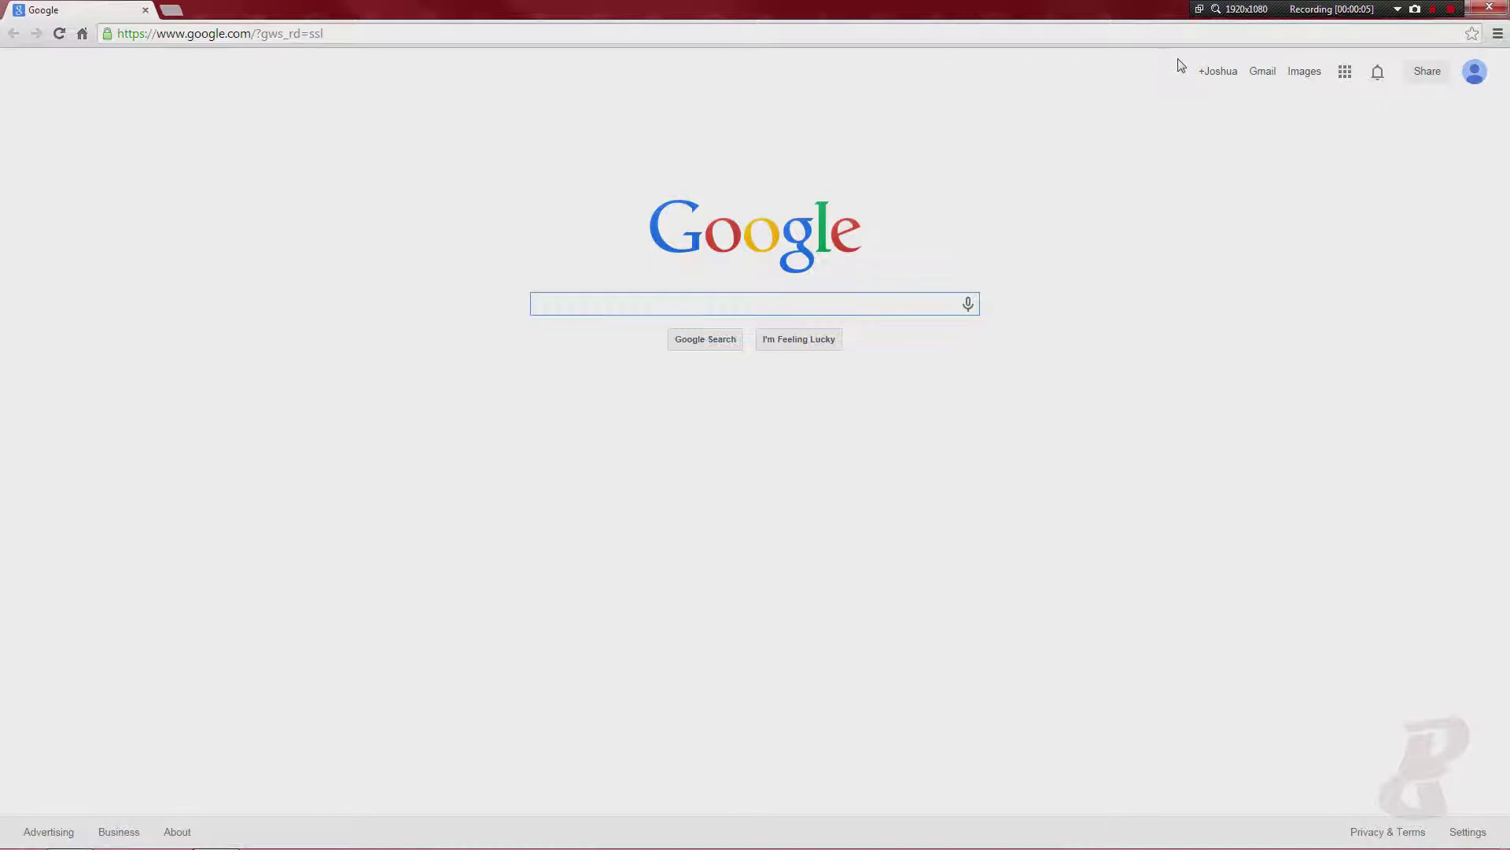
{"action": "left_click", "coordinate": [1498, 33]}
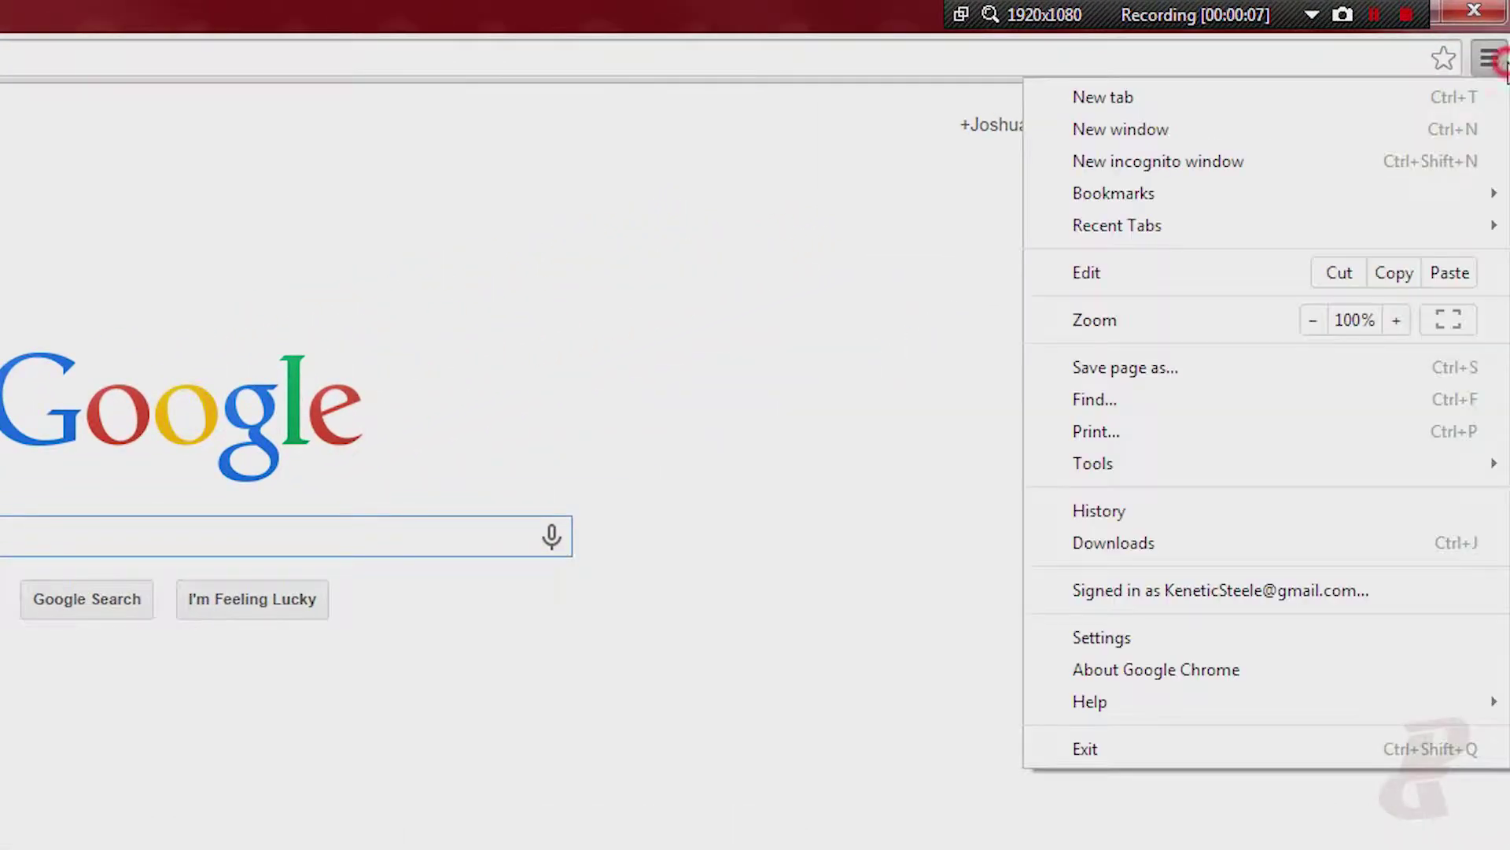
{"action": "left_click", "coordinate": [1209, 647]}
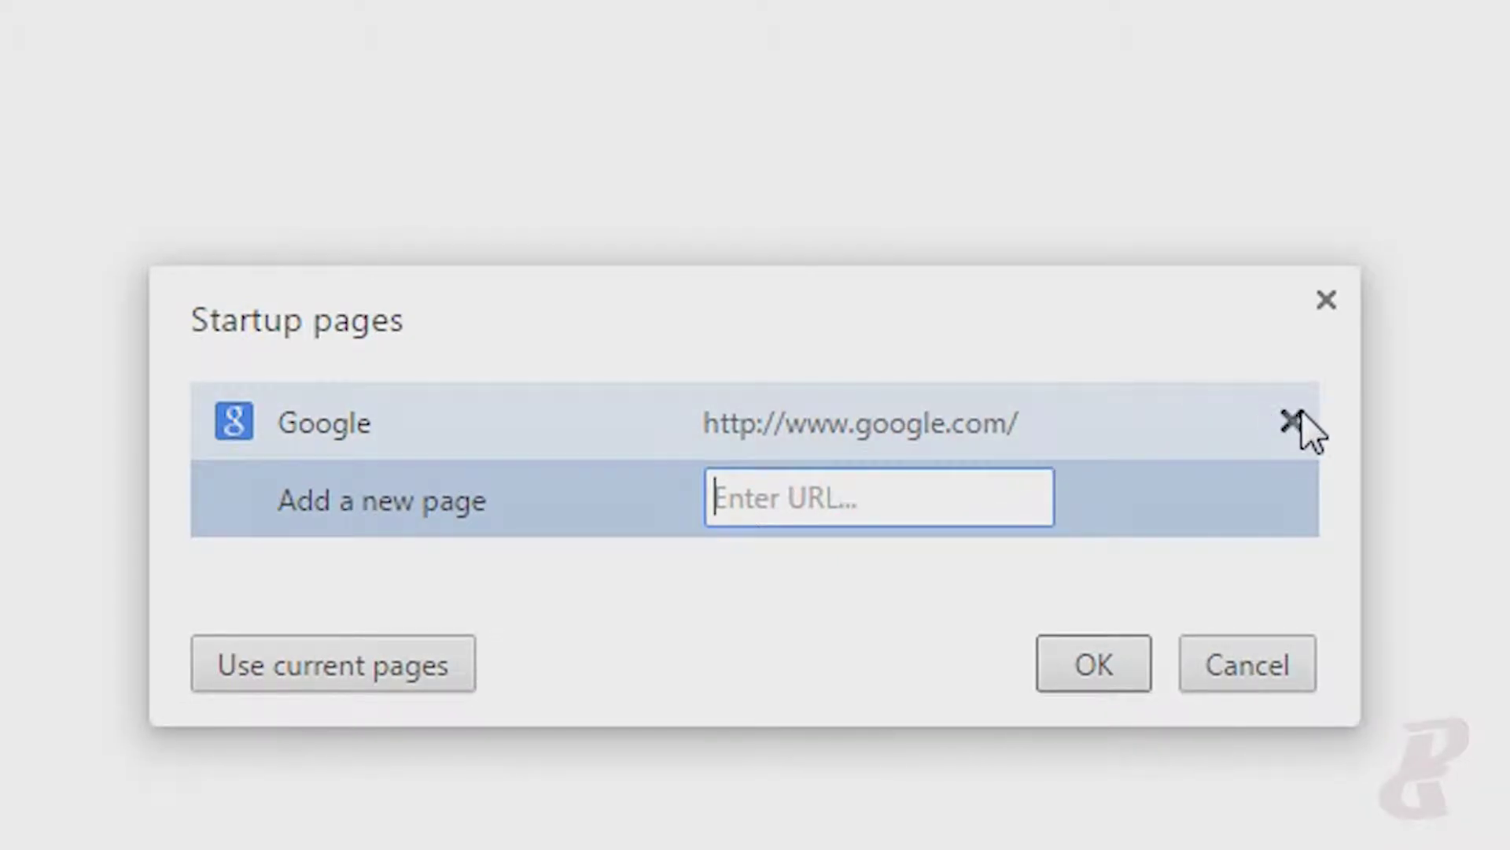
{"action": "left_click", "coordinate": [1299, 415]}
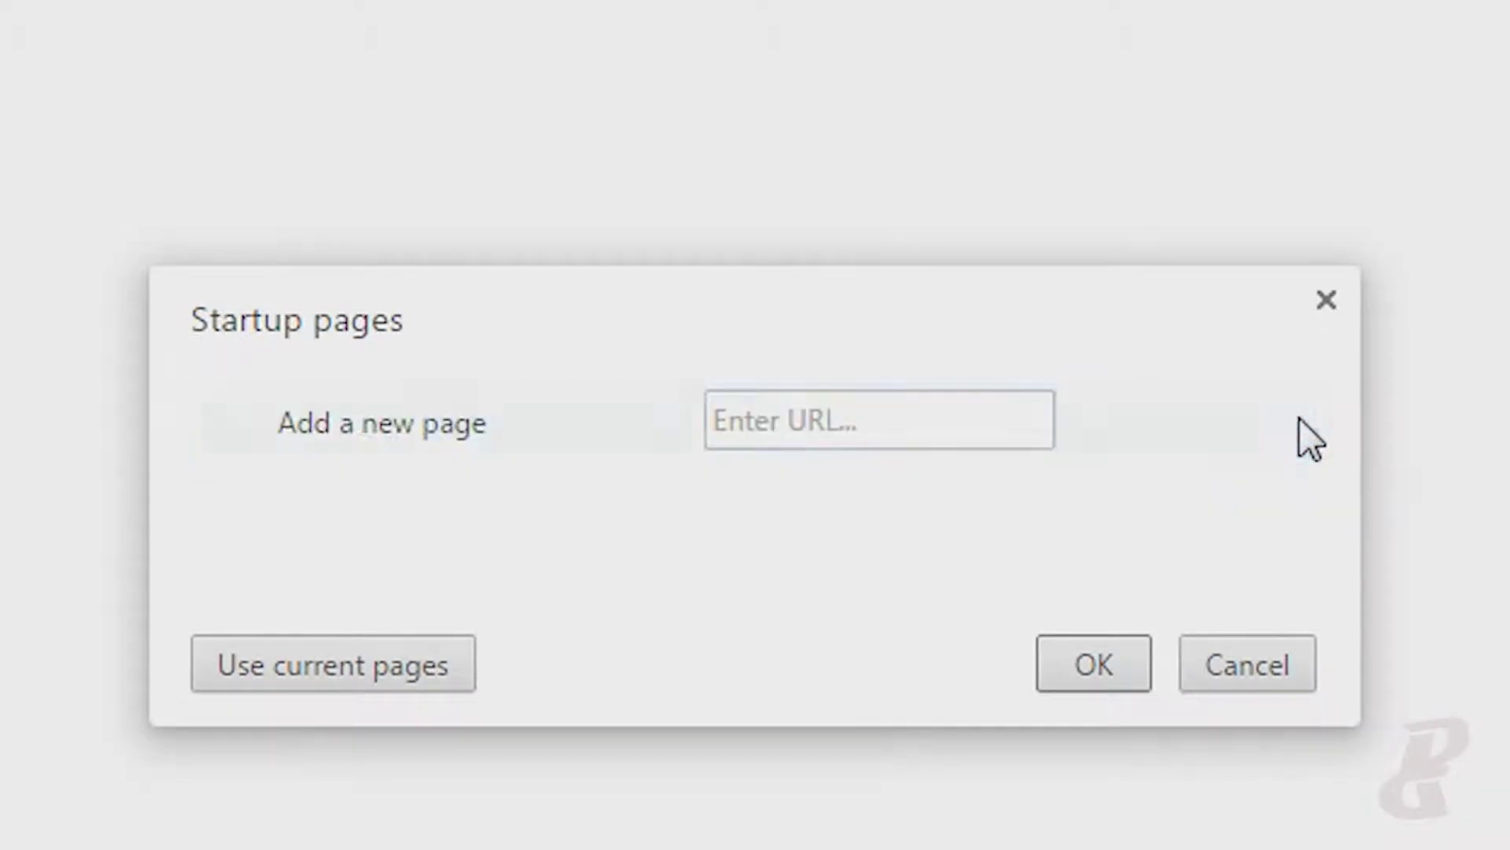
{"action": "left_click", "coordinate": [968, 415]}
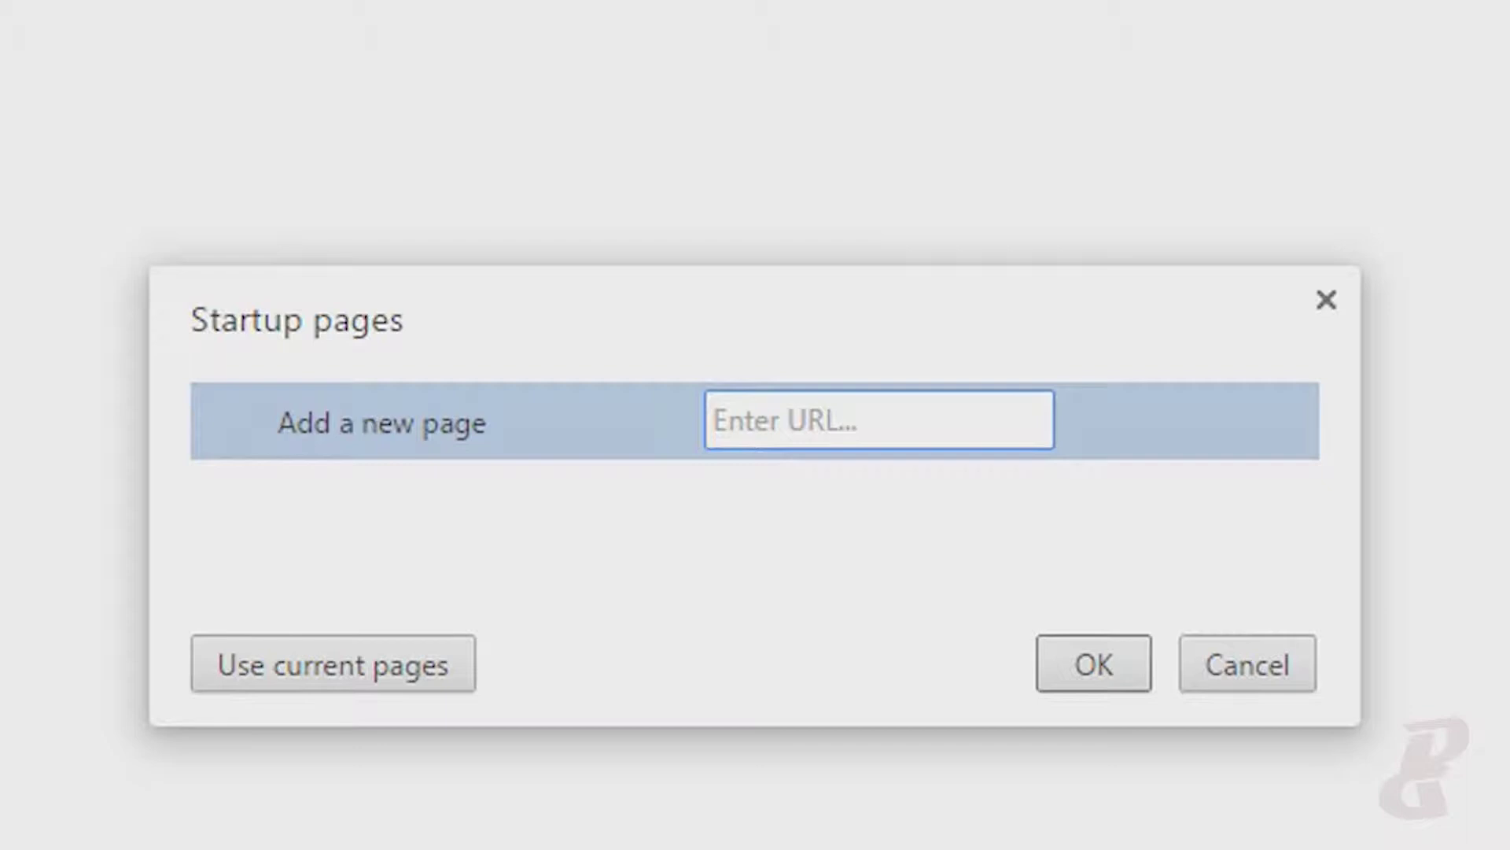
{"action": "key", "text": "ctrl+v"}
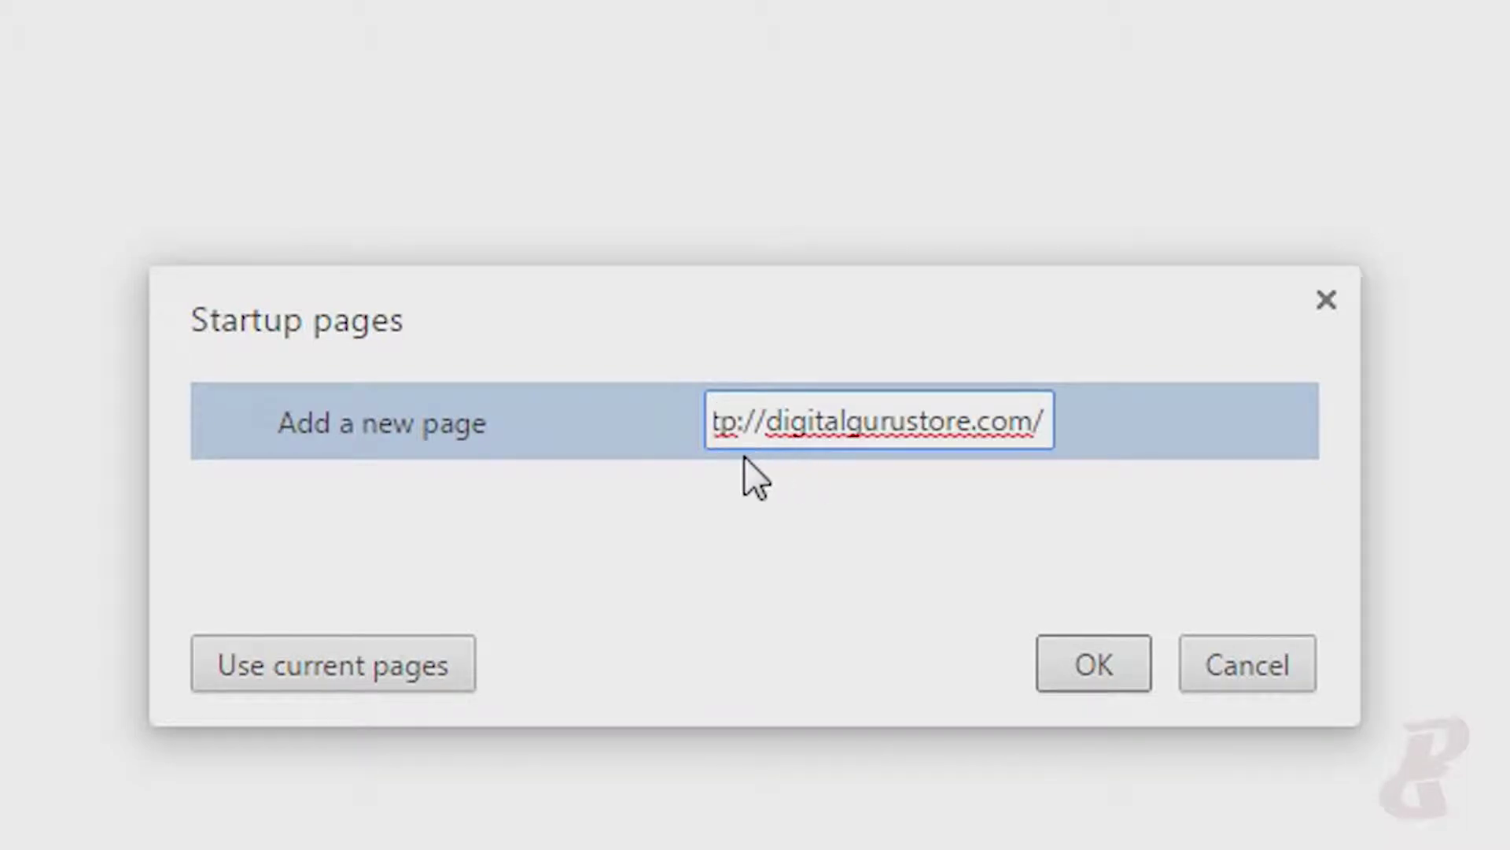
{"action": "left_click_drag", "start_coordinate": [1024, 425], "coordinate": [605, 439]}
{"action": "key", "text": "ctrl+c"}
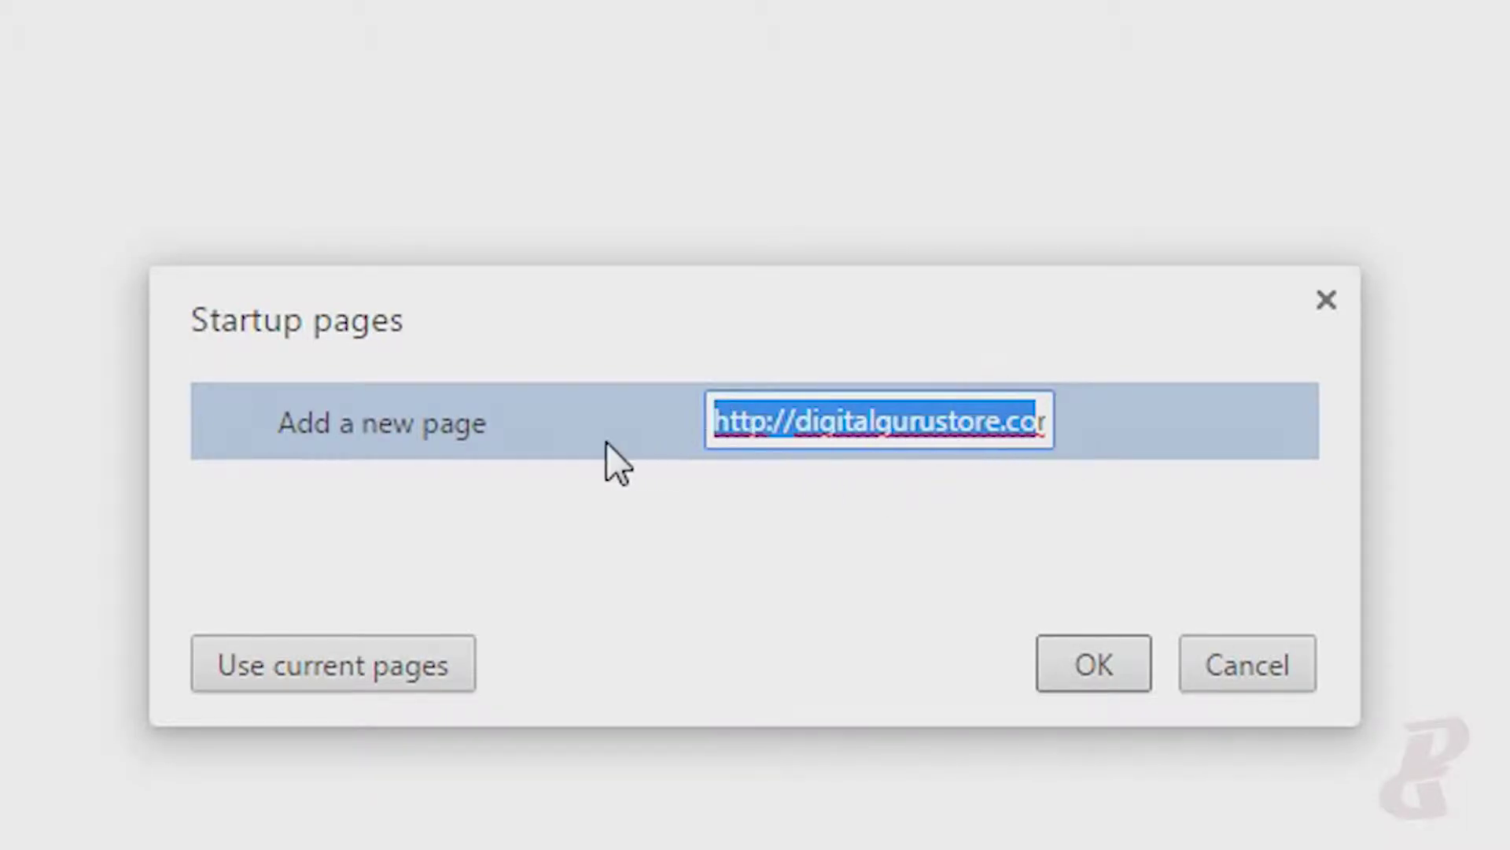
{"action": "left_click", "coordinate": [1086, 660]}
{"action": "left_click", "coordinate": [1127, 677]}
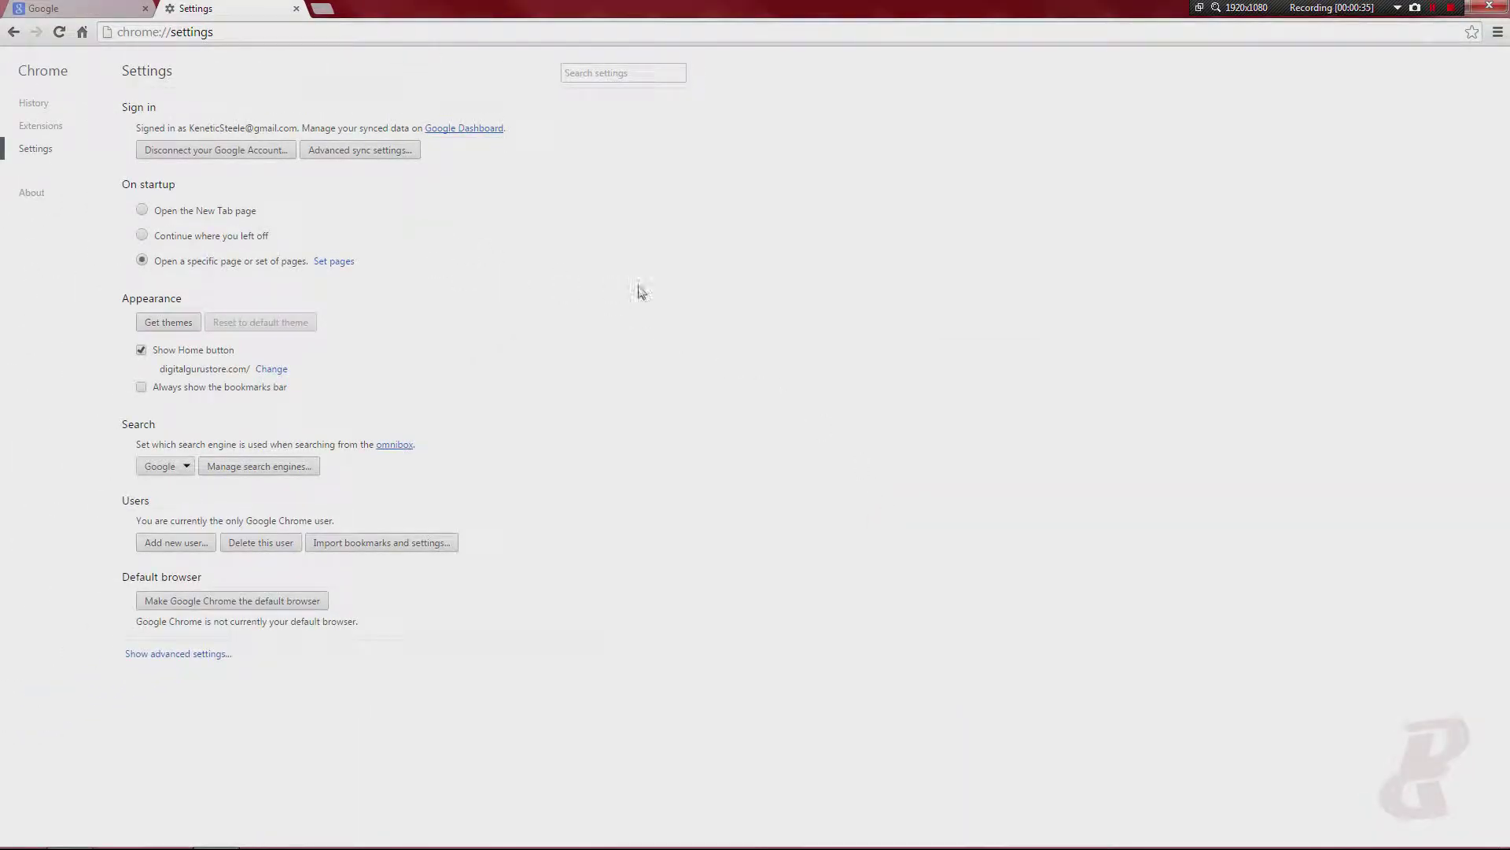
Close and relaunch Chrome to confirm it opens on the Digital Guru store page.
{"action": "left_click", "coordinate": [1489, 9]}
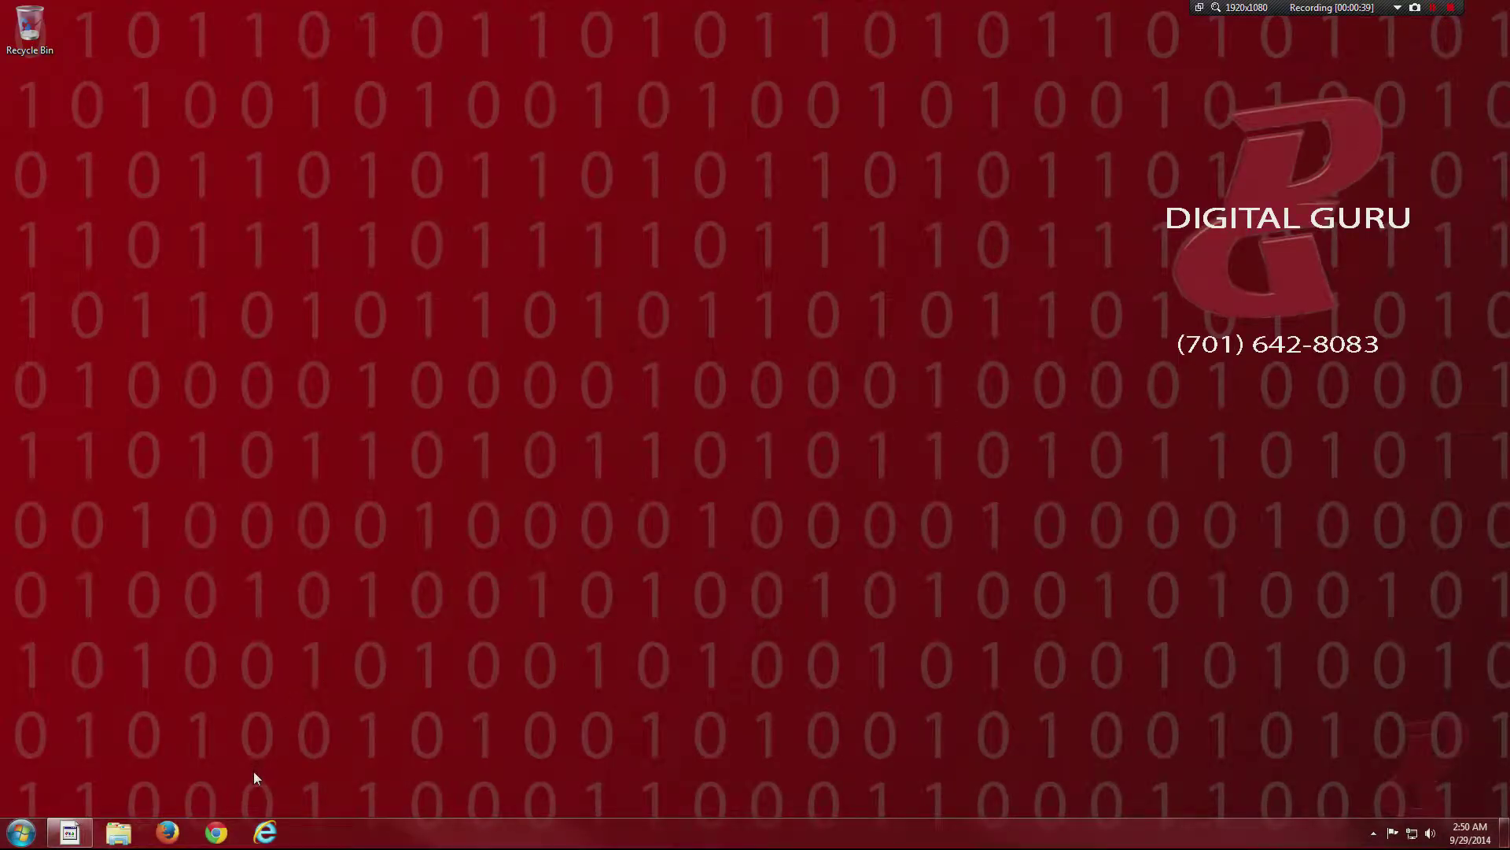
{"action": "left_click", "coordinate": [217, 833]}
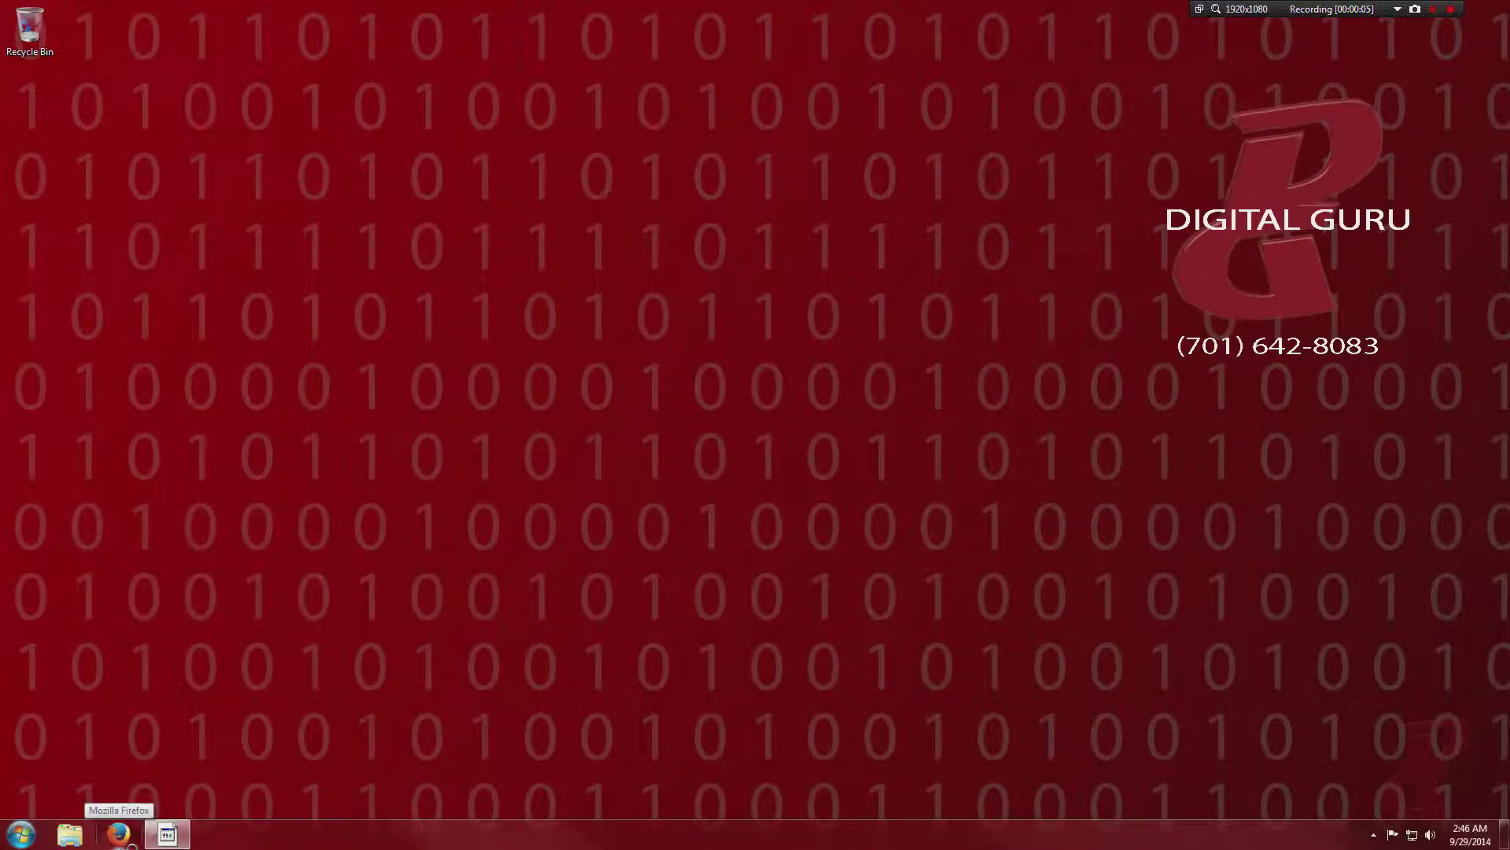
{"action": "left_click", "coordinate": [118, 835]}
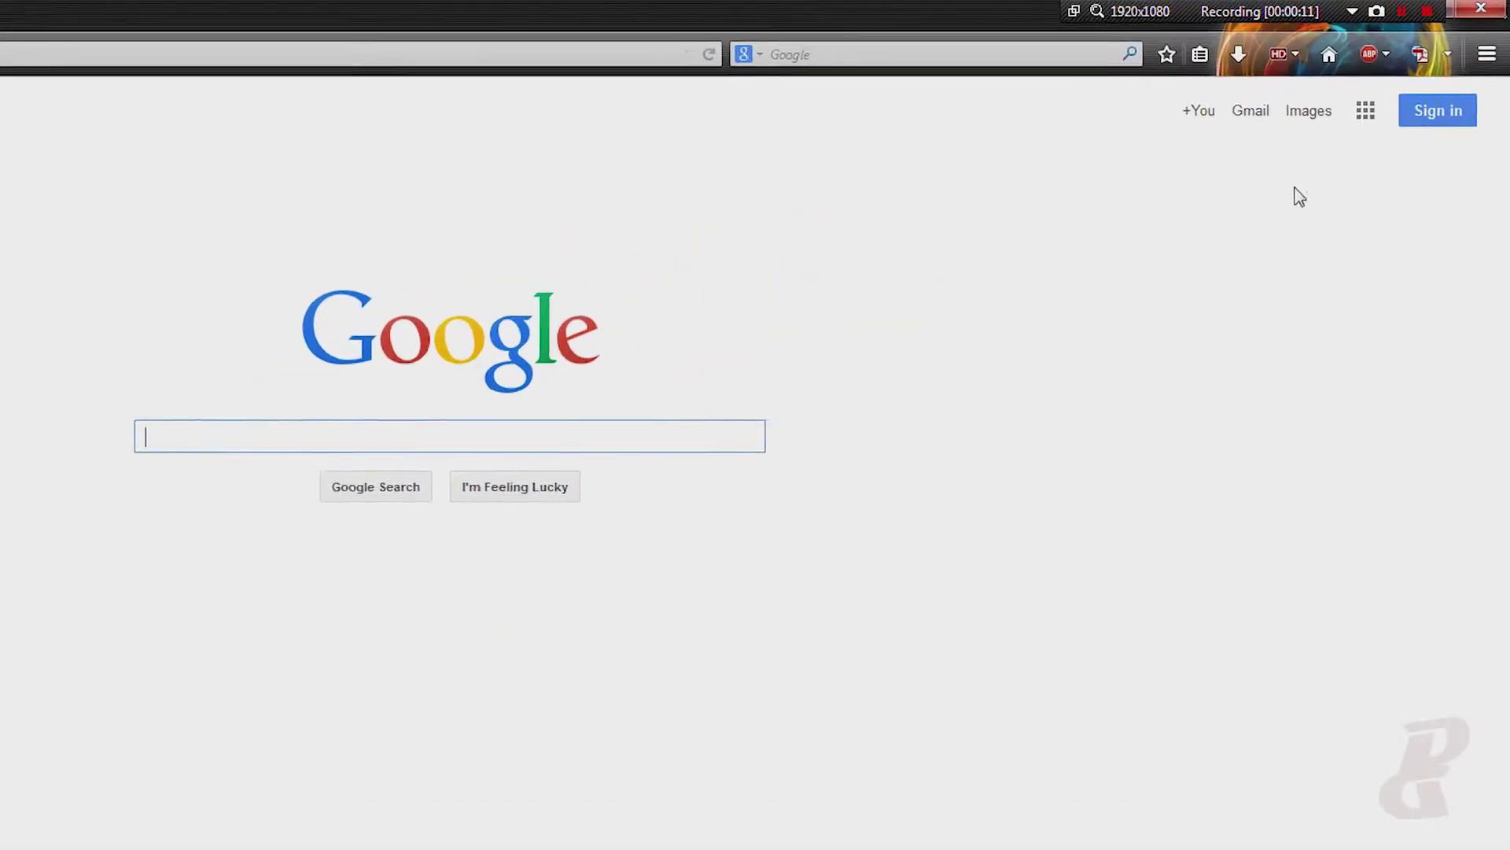
{"action": "left_click", "coordinate": [1482, 68]}
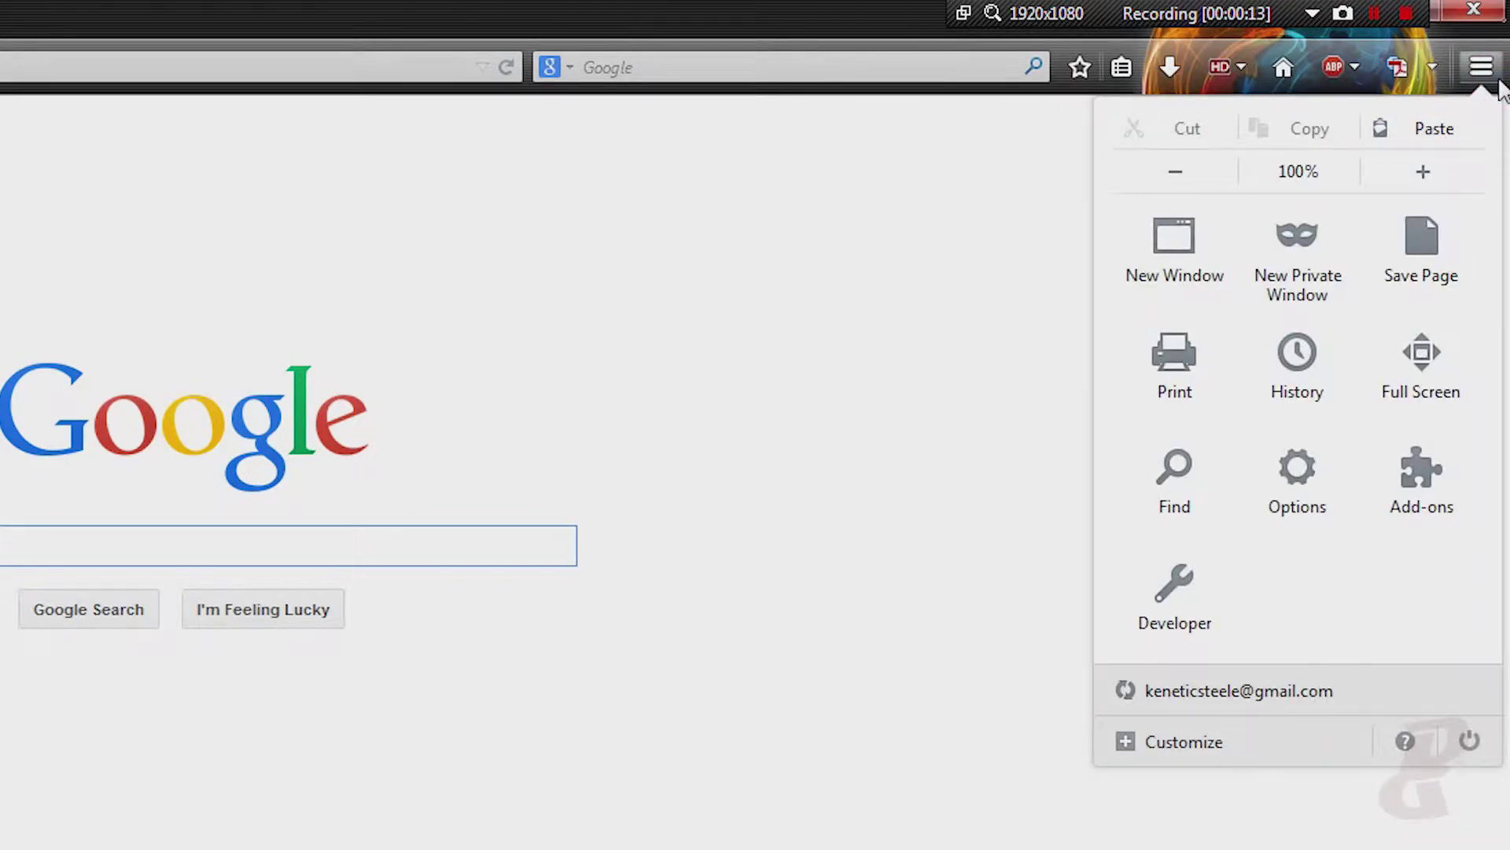
{"action": "left_click", "coordinate": [1269, 508]}
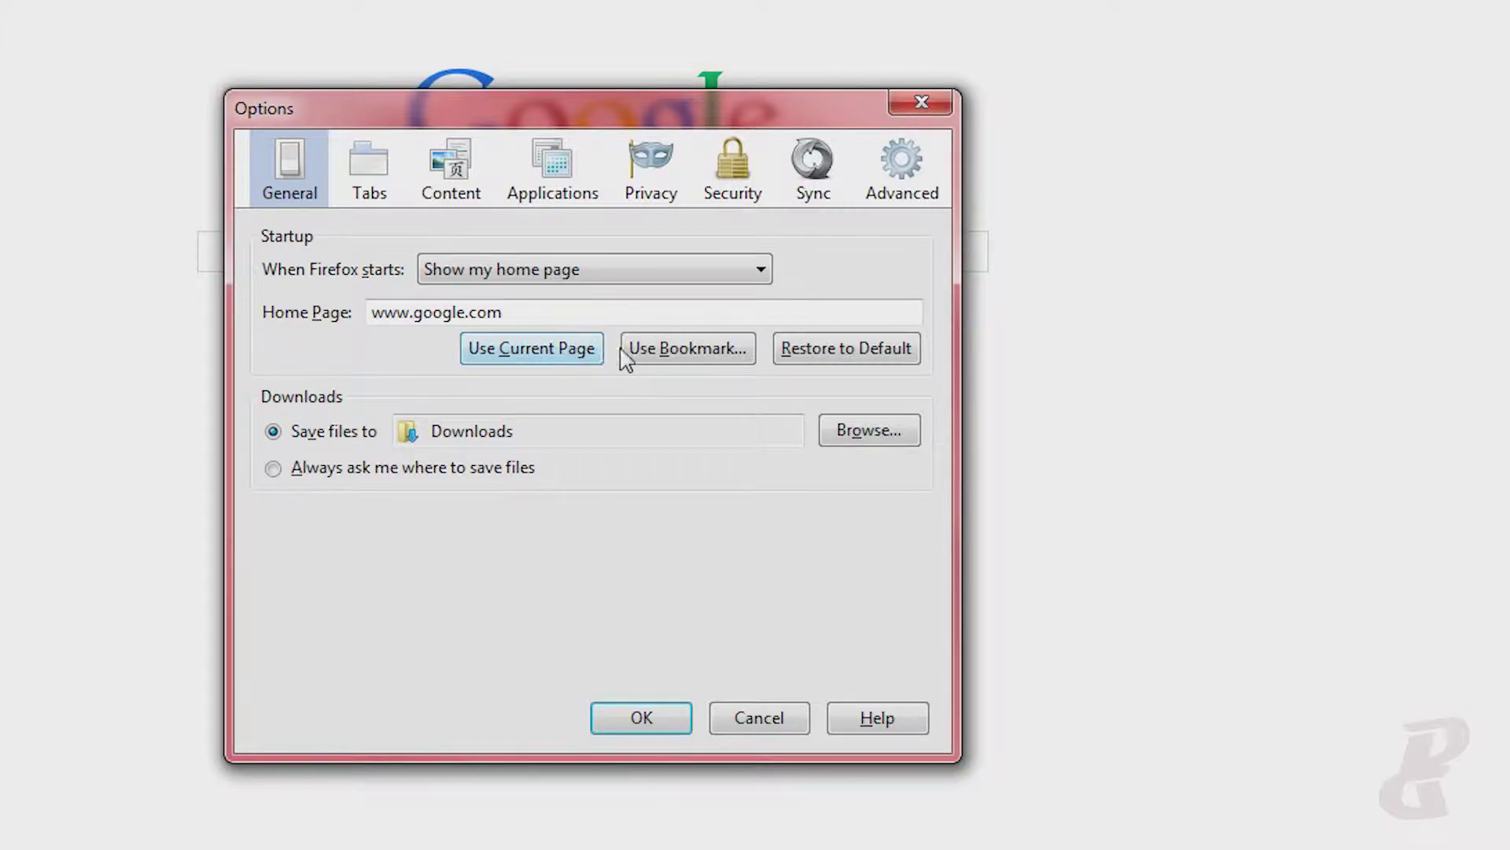
{"action": "left_click_drag", "start_coordinate": [549, 310], "coordinate": [372, 312]}
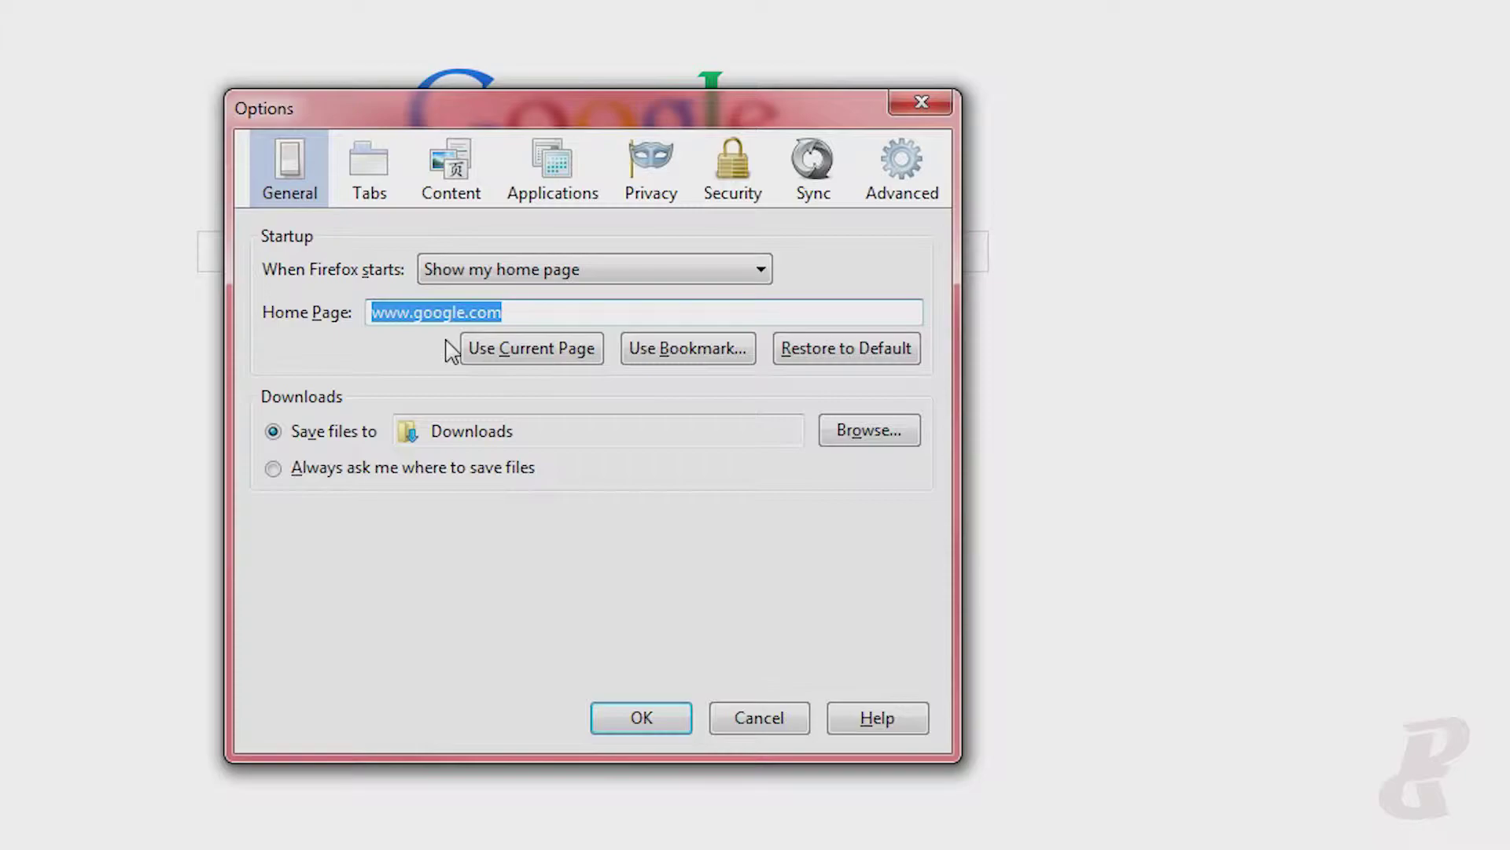
{"action": "key", "text": "ctrl+v"}
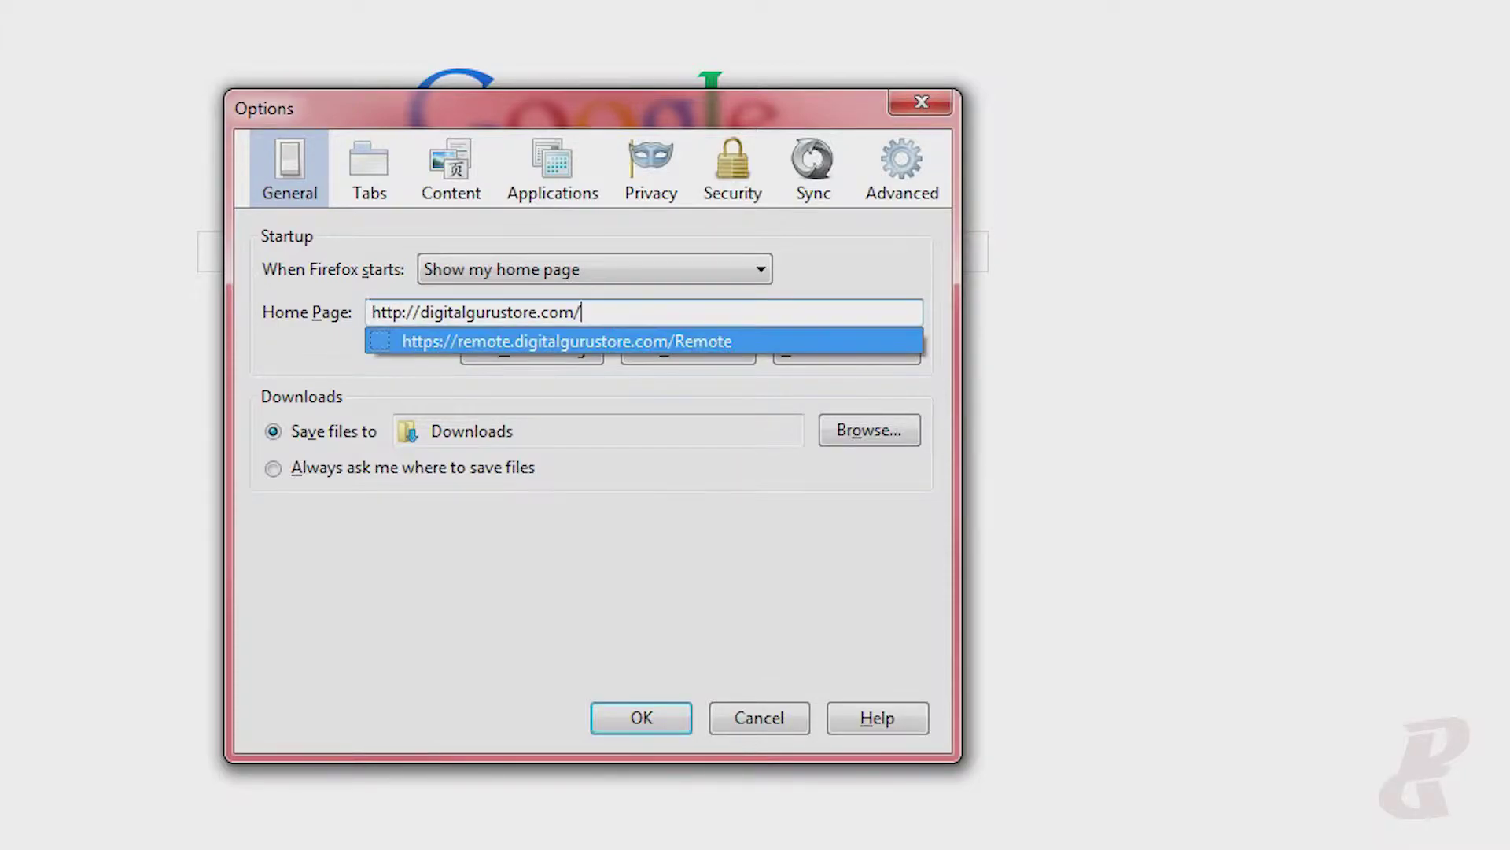
{"action": "left_click", "coordinate": [602, 551]}
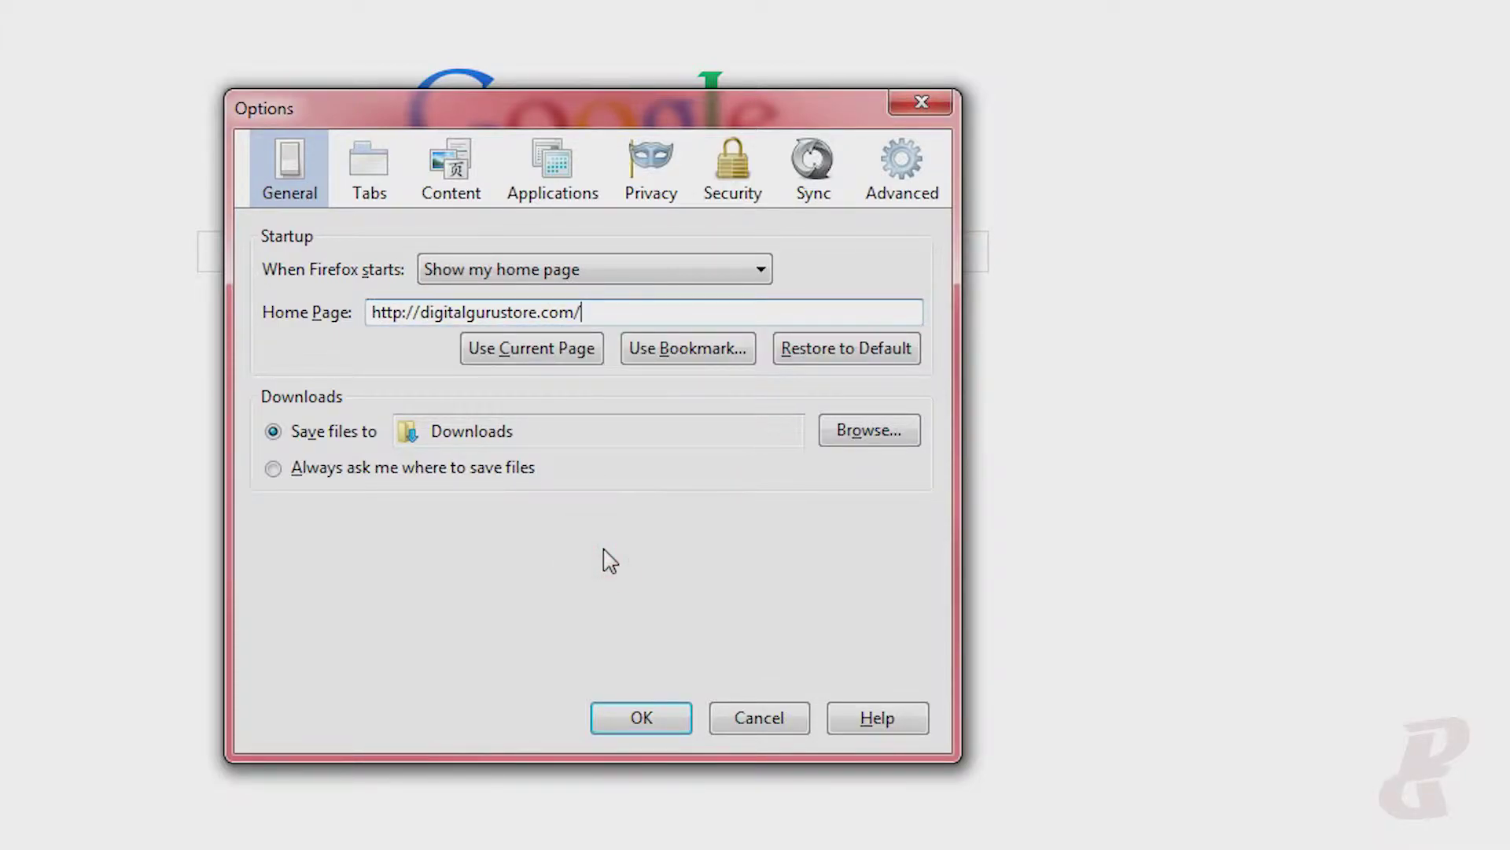
{"action": "left_click", "coordinate": [642, 720]}
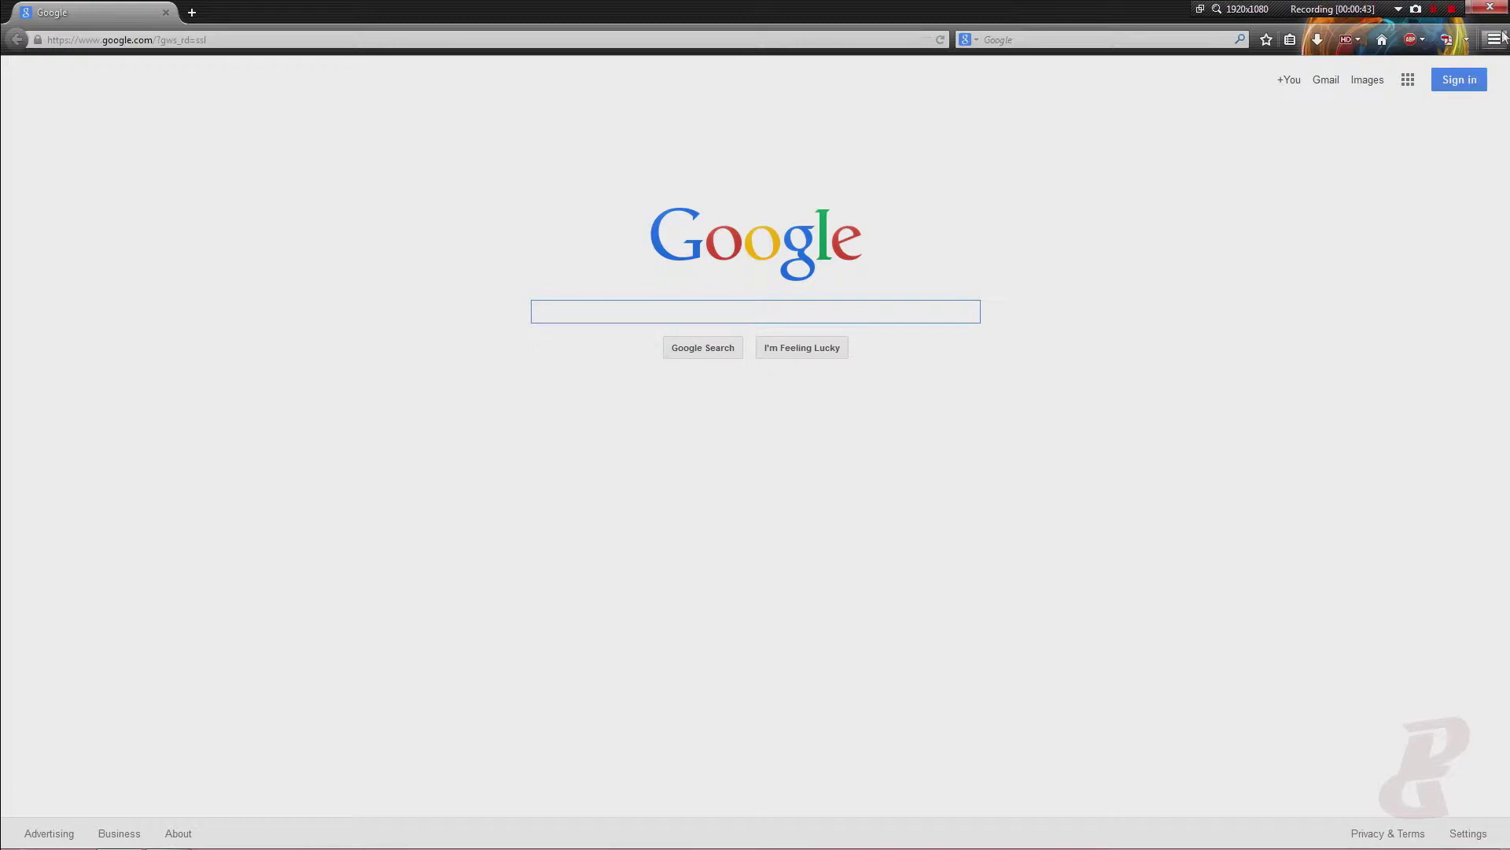
Close and relaunch Firefox to check the new digitalgurustore.com home page.
{"action": "left_click", "coordinate": [1490, 8]}
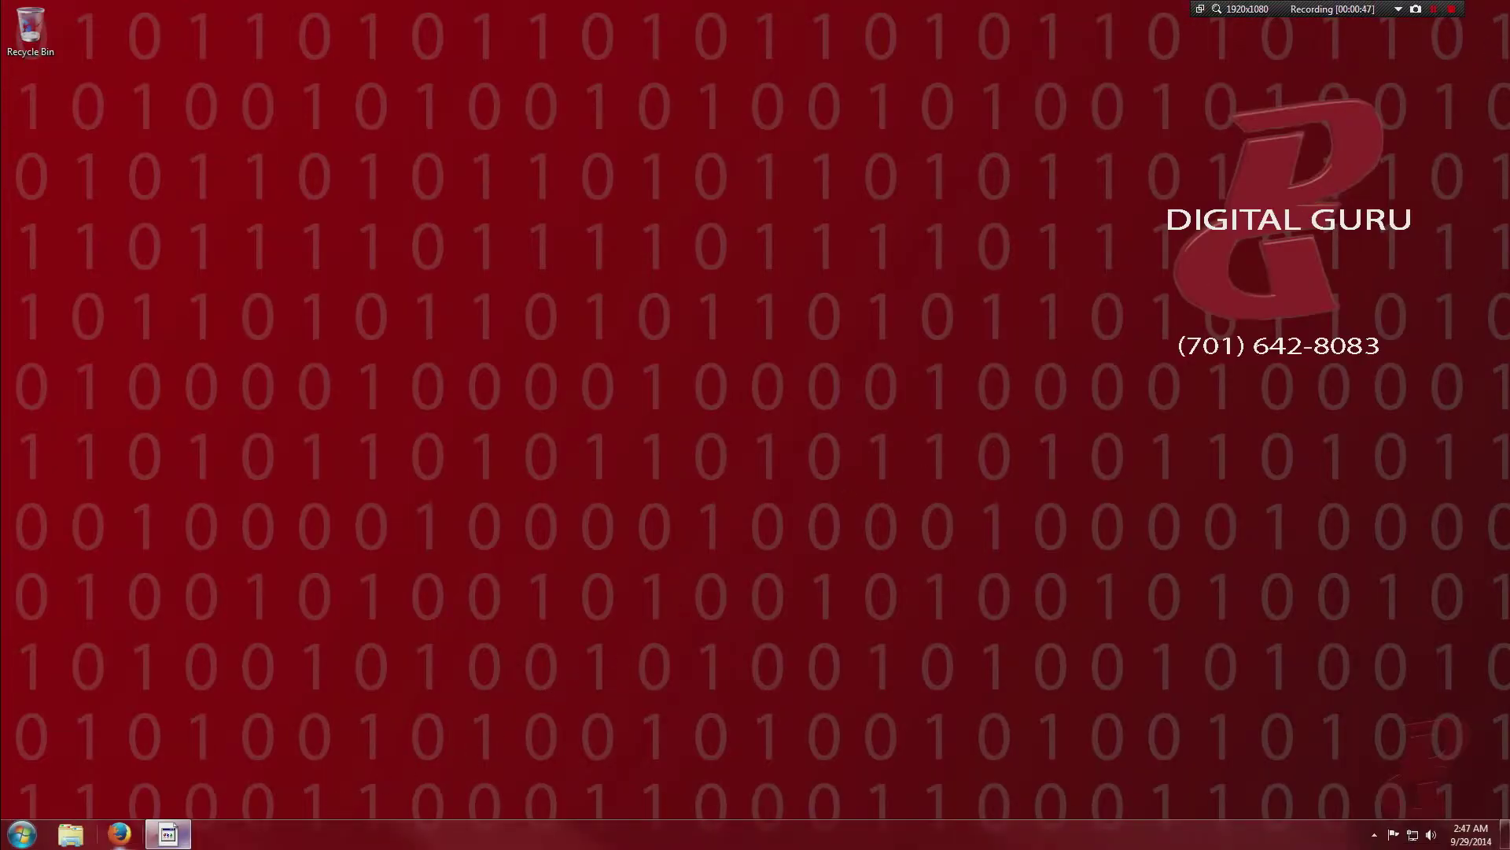
{"action": "left_click", "coordinate": [116, 836]}
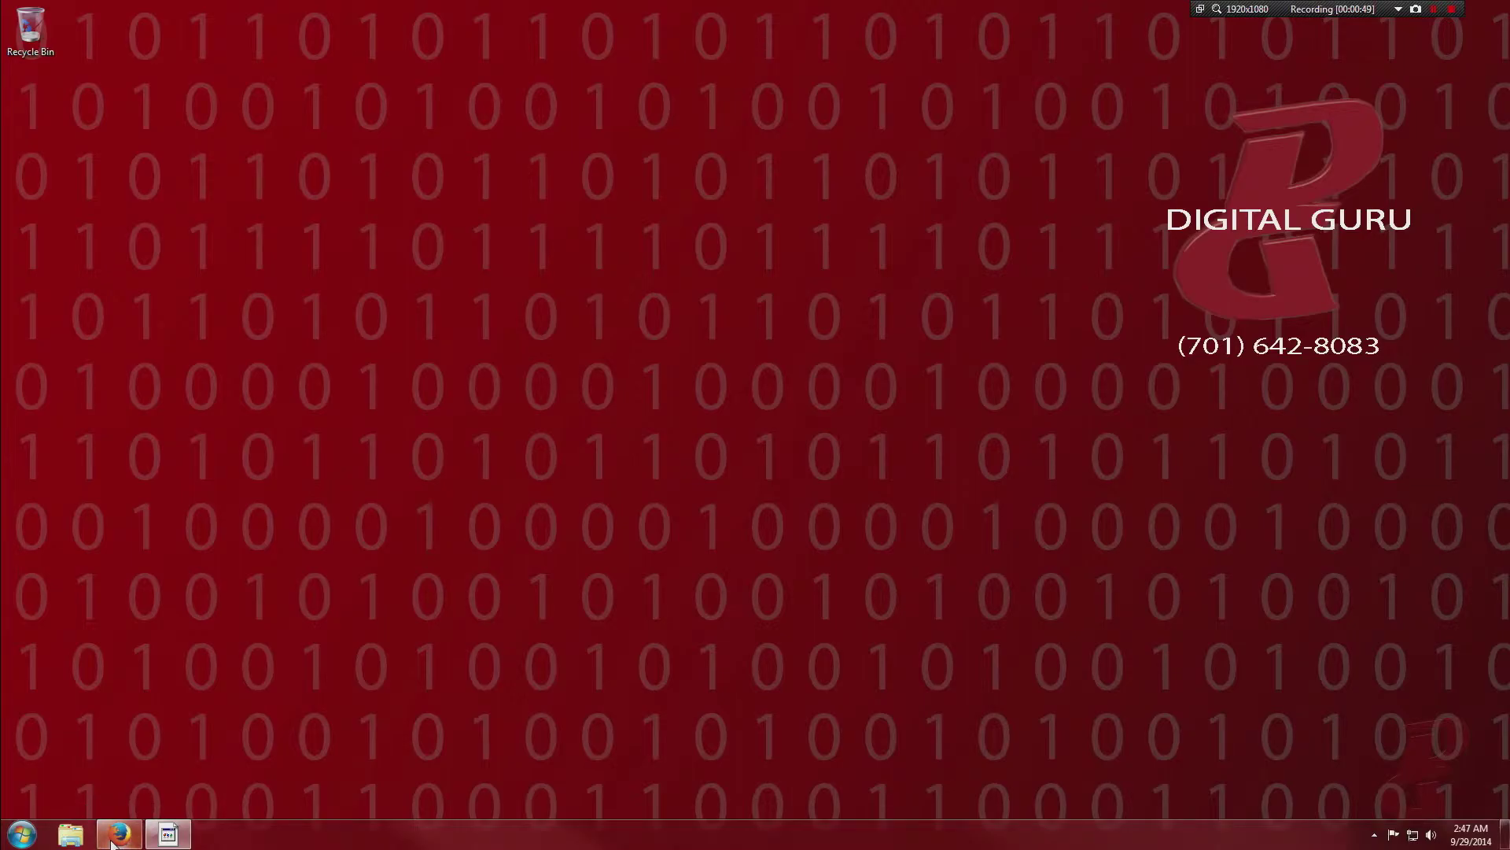